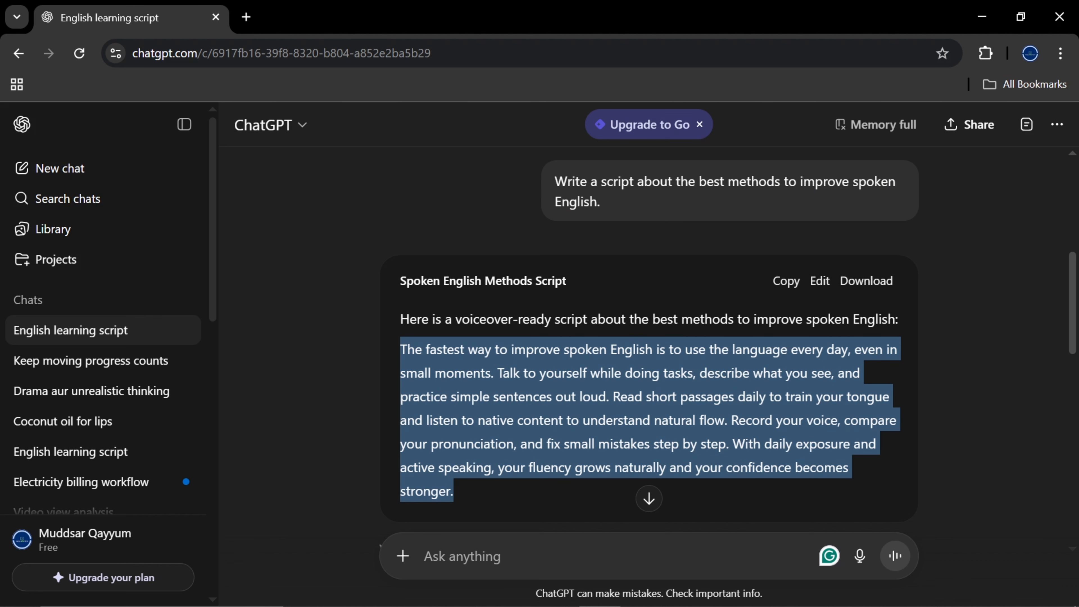
# Copy the highlighted spoken English script and paste it into a new note in Sticky Notes
pyautogui.rightClick(584, 147)
pyautogui.click(646, 168)
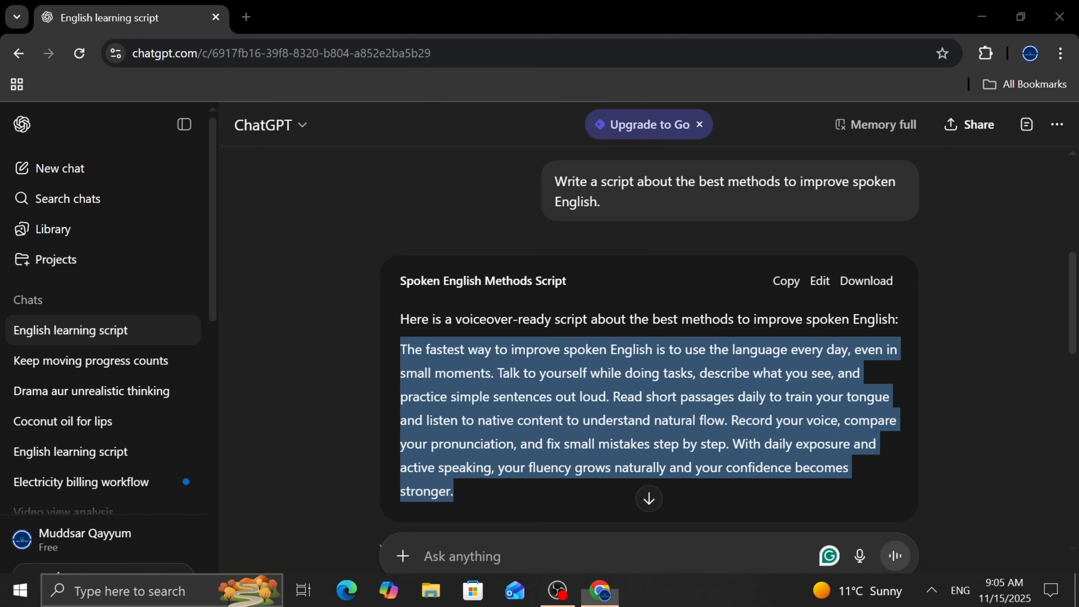
pyautogui.click(141, 591)
pyautogui.write('sti')
pyautogui.press('Return')
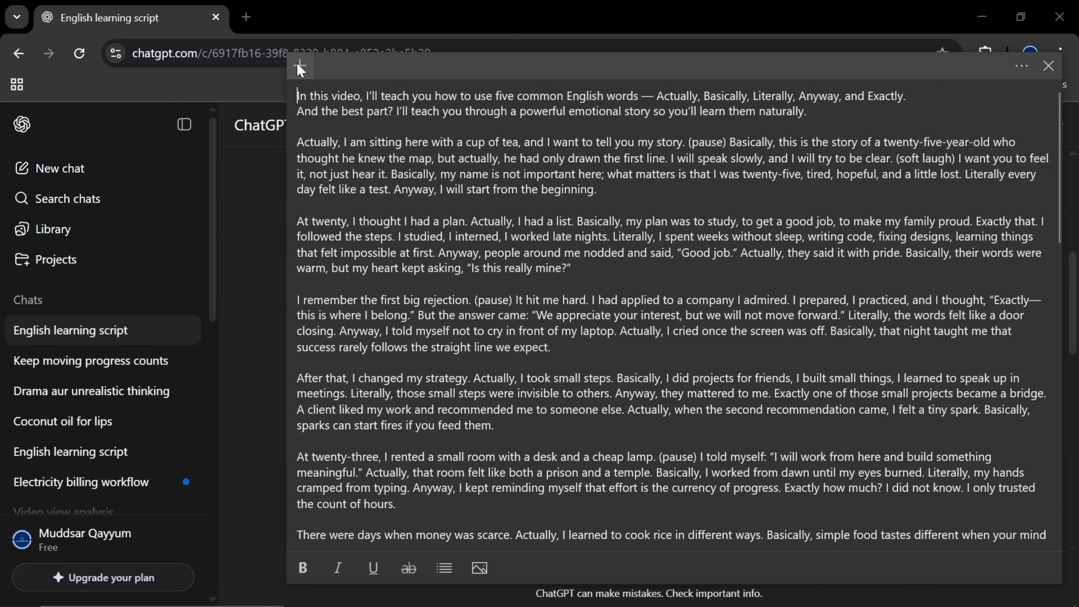
pyautogui.click(299, 67)
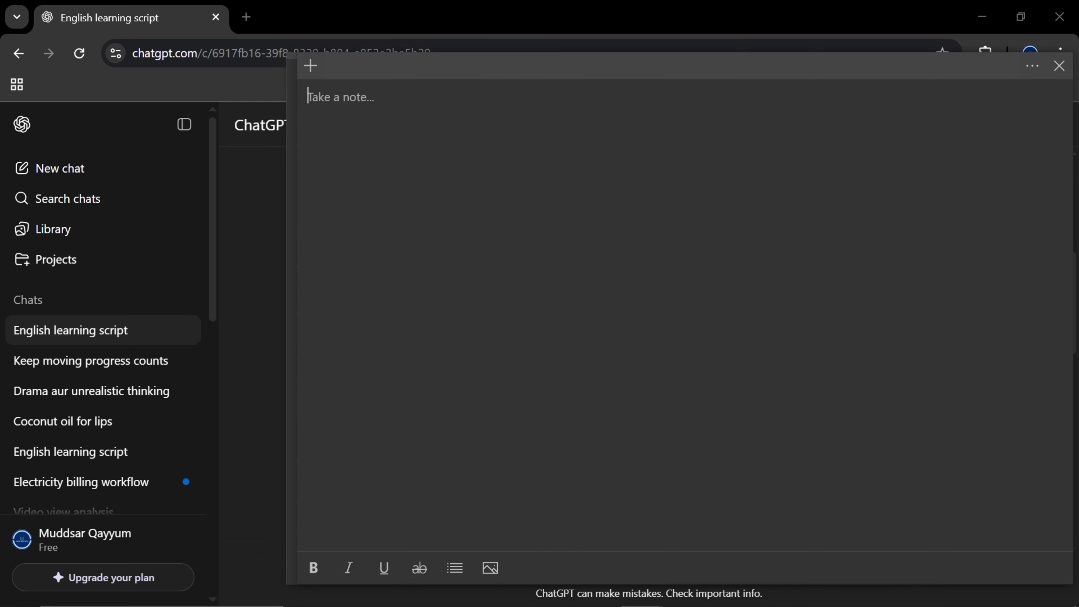
pyautogui.hotkey('ctrl', 'v')
# Move the new script note down and close the older note behind it
pyautogui.moveTo(760, 82); pyautogui.dragTo(772, 152)
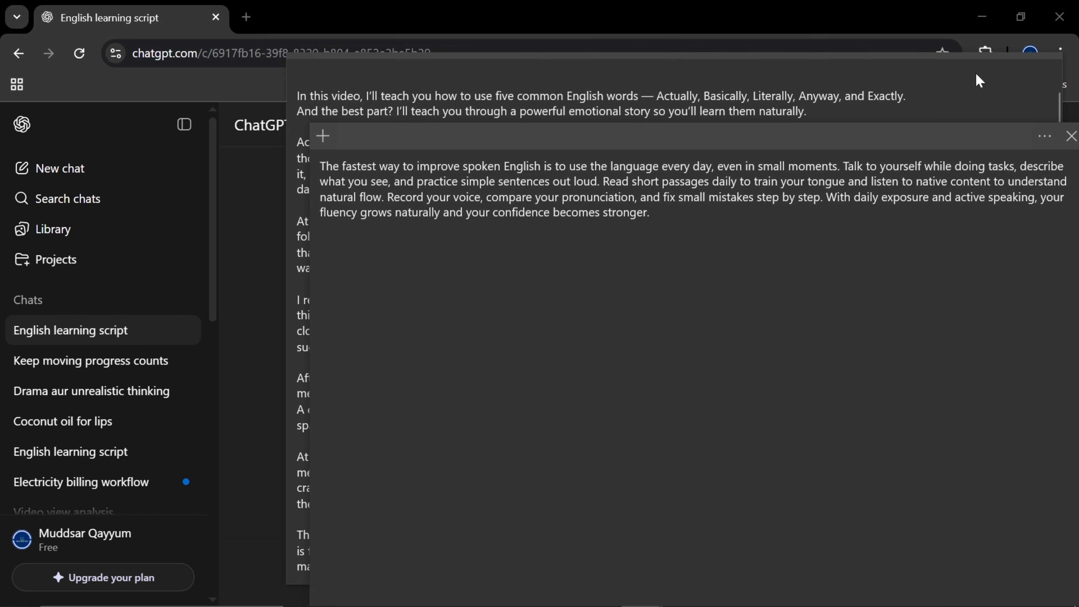
pyautogui.click(986, 76)
pyautogui.click(1048, 66)
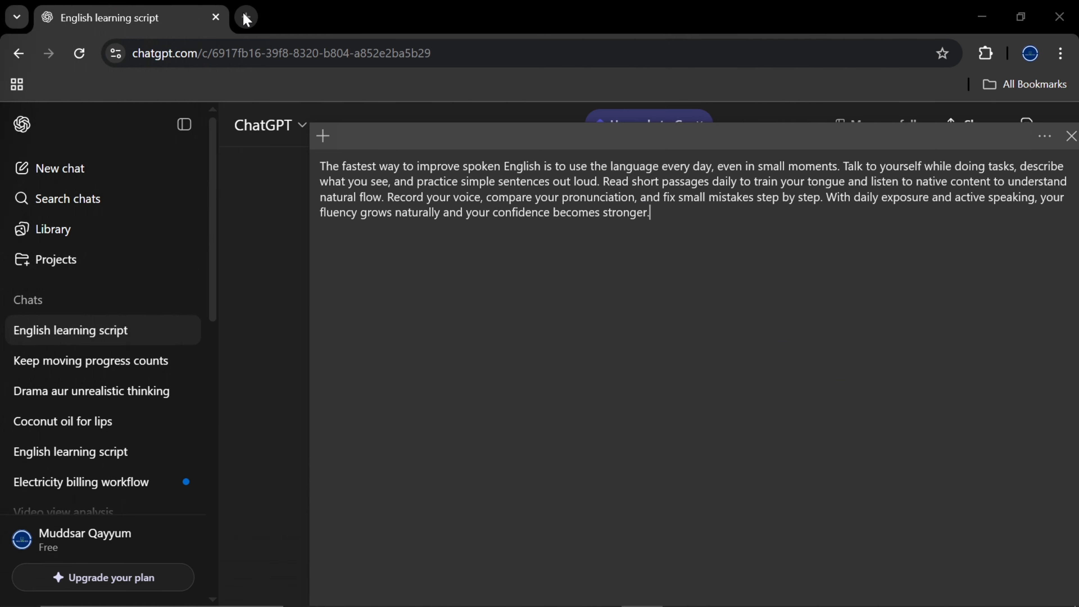
# Search for elevenlab in a new browser tab, log in to ElevenLabs and open Text to Speech
pyautogui.click(242, 16)
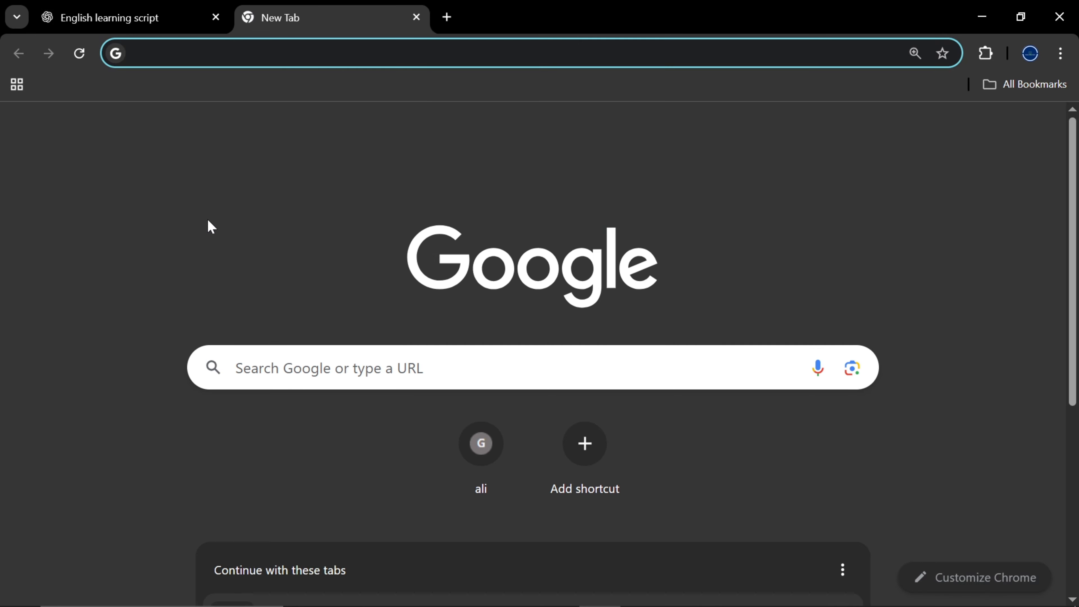
pyautogui.write('elevenlab')
pyautogui.press('Return')
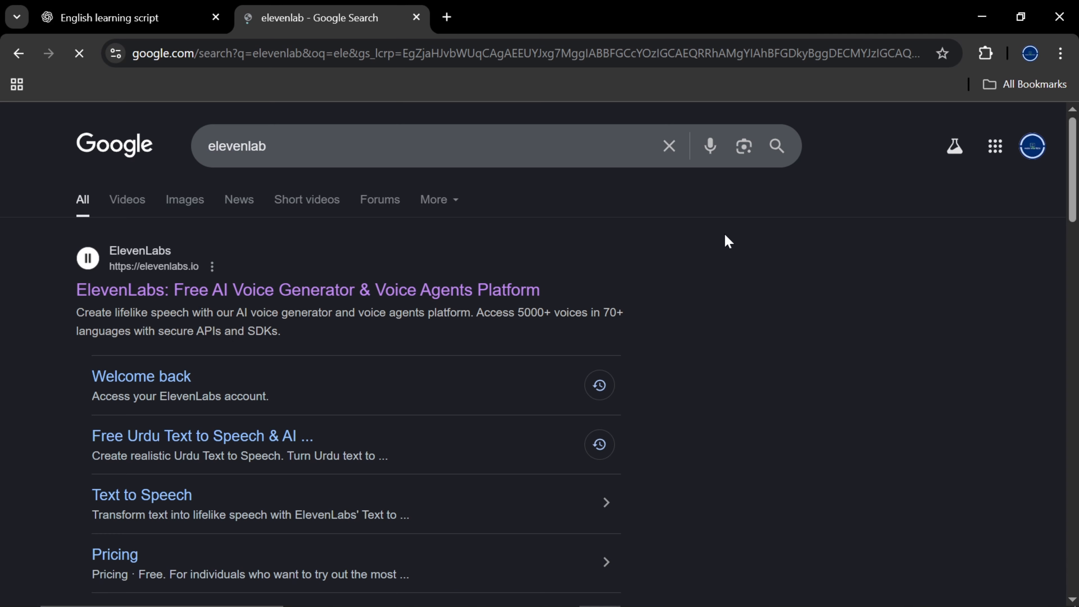
pyautogui.click(255, 303)
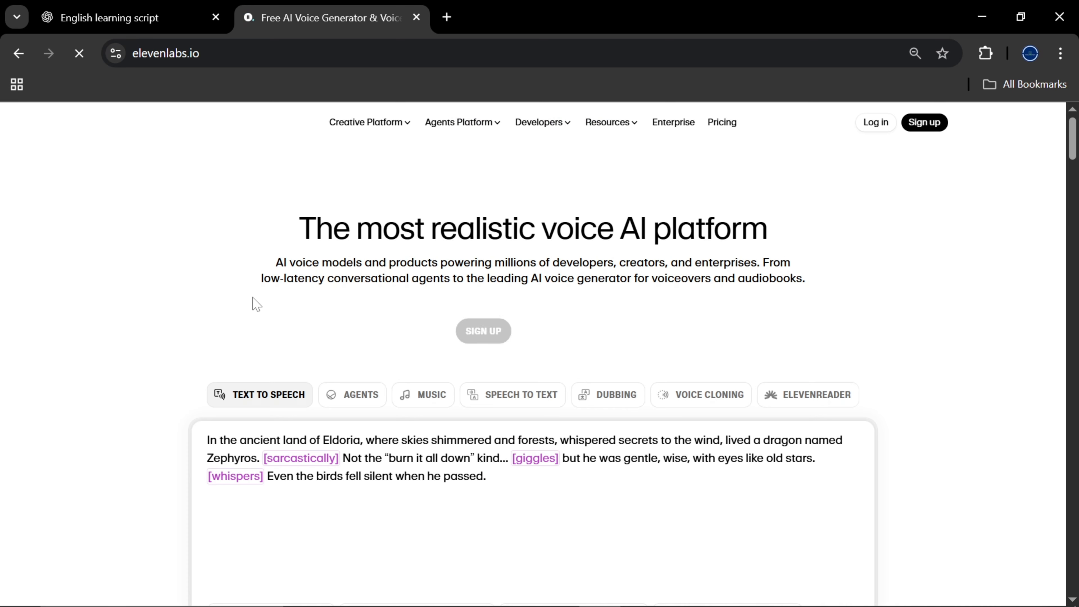
pyautogui.click(865, 127)
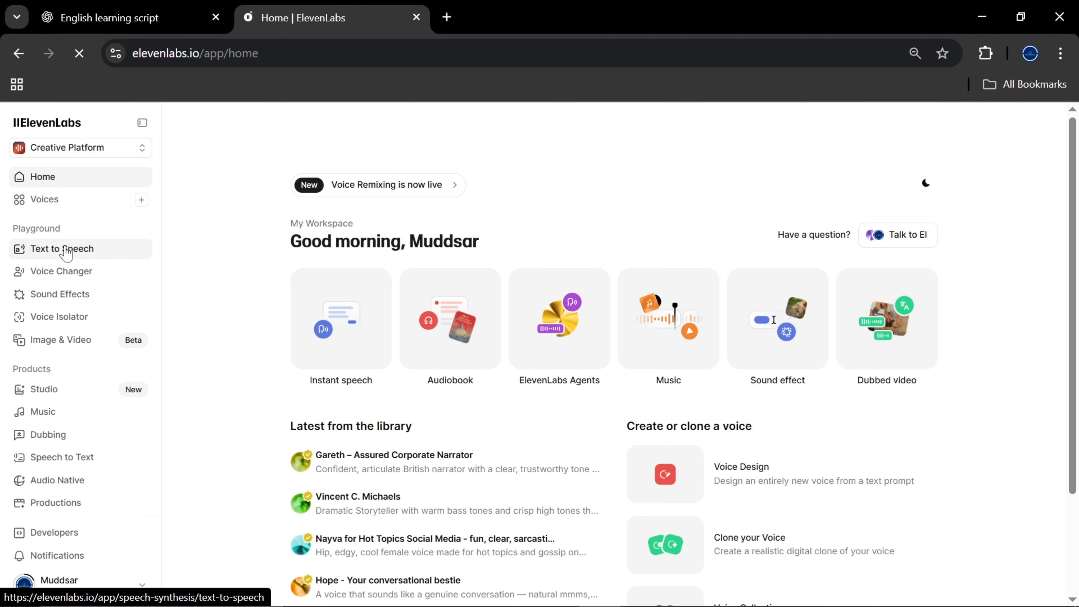
pyautogui.click(66, 251)
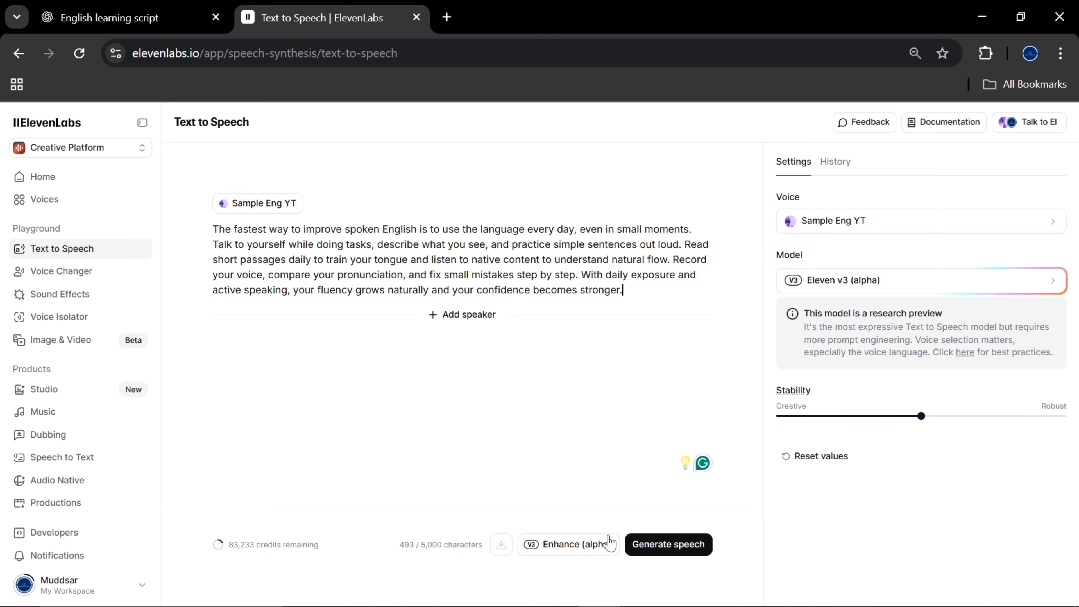
# Generate speech from the script with the Sample Eng YT voice, preview Generation 2 and download it
pyautogui.click(662, 549)
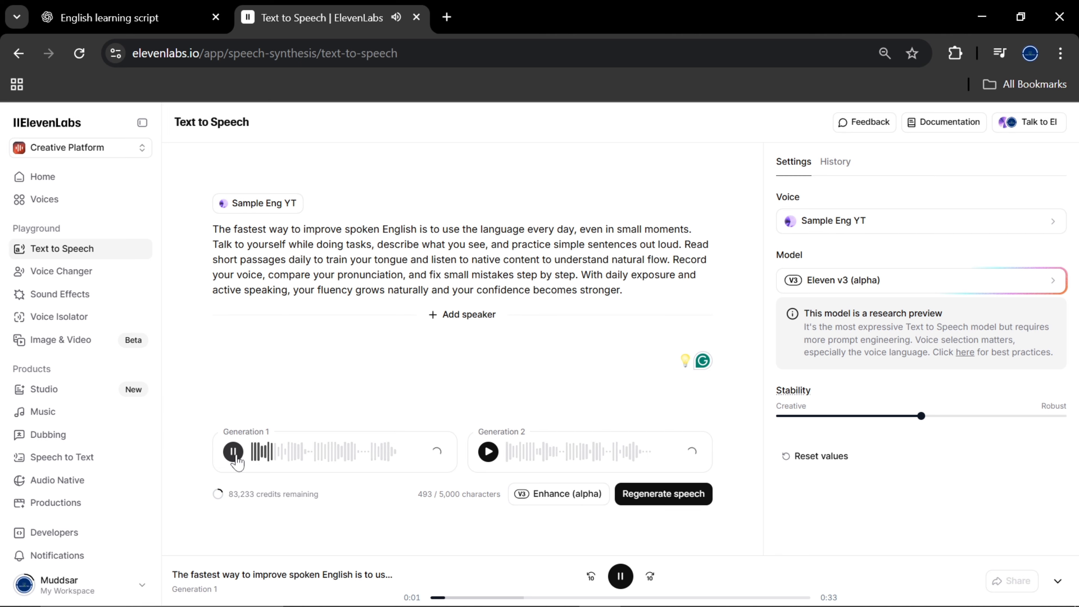
pyautogui.click(490, 455)
pyautogui.click(493, 458)
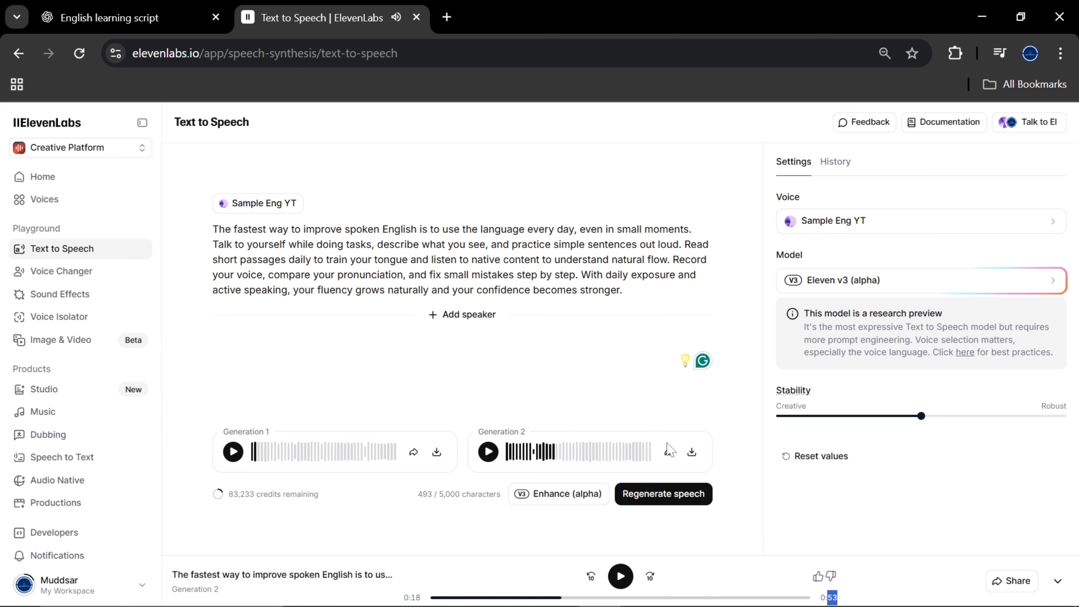
pyautogui.click(692, 454)
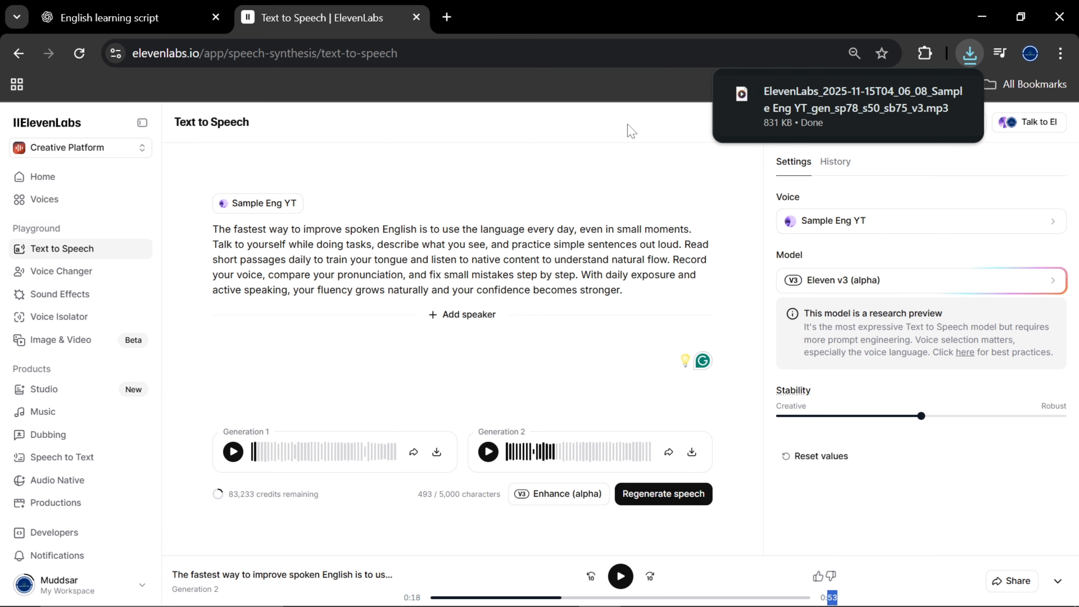
# Search for canva in a new browser tab and open the Canva site
pyautogui.click(446, 17)
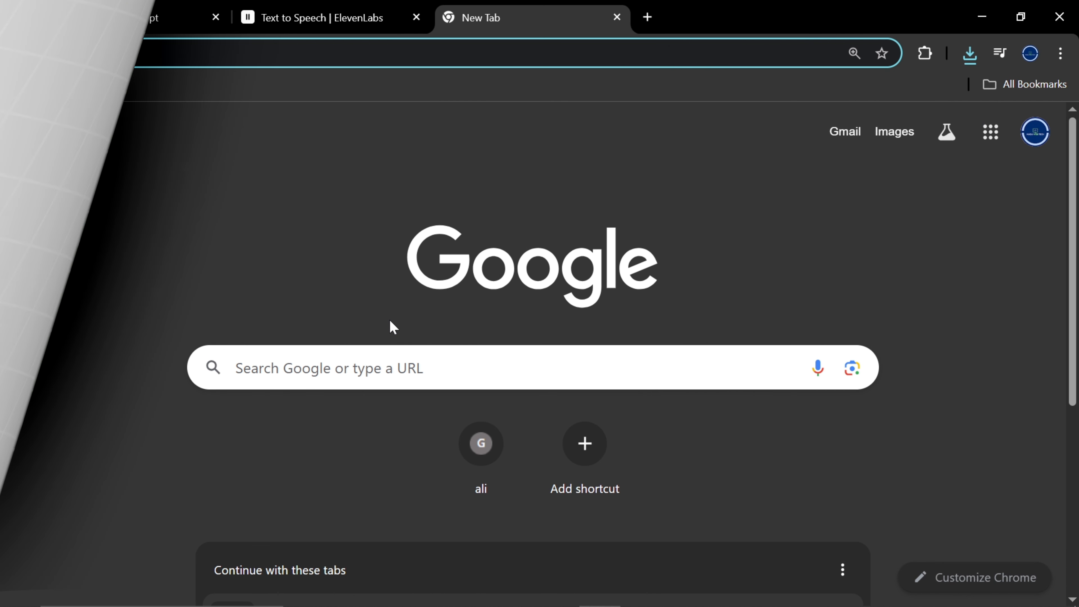
pyautogui.write('canva')
pyautogui.press('Return')
pyautogui.click(191, 294)
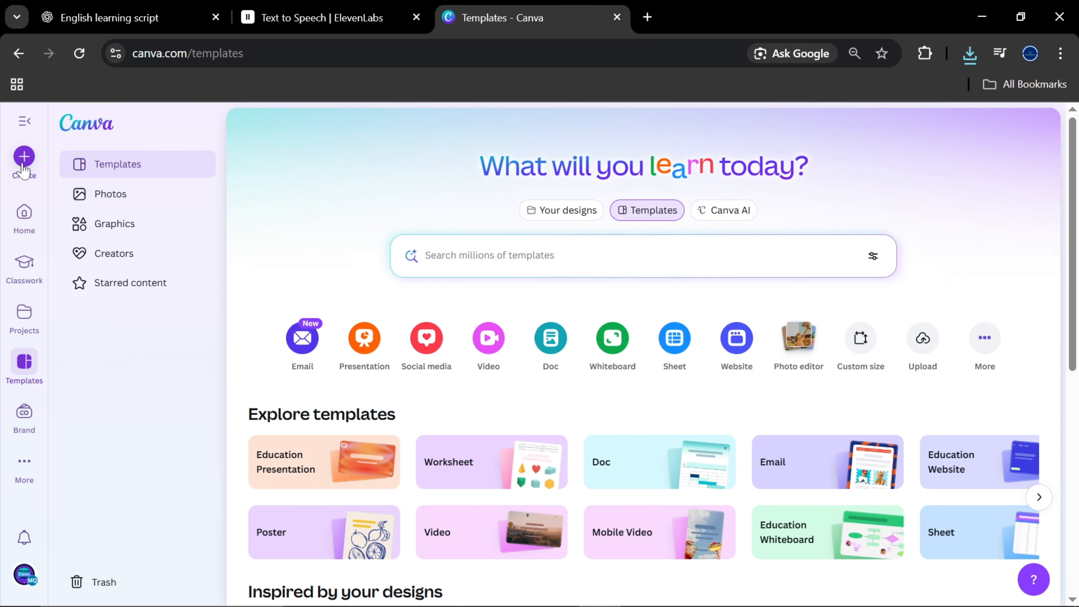
# Create a new custom-size design 1080 px wide and 1920 px high
pyautogui.click(24, 158)
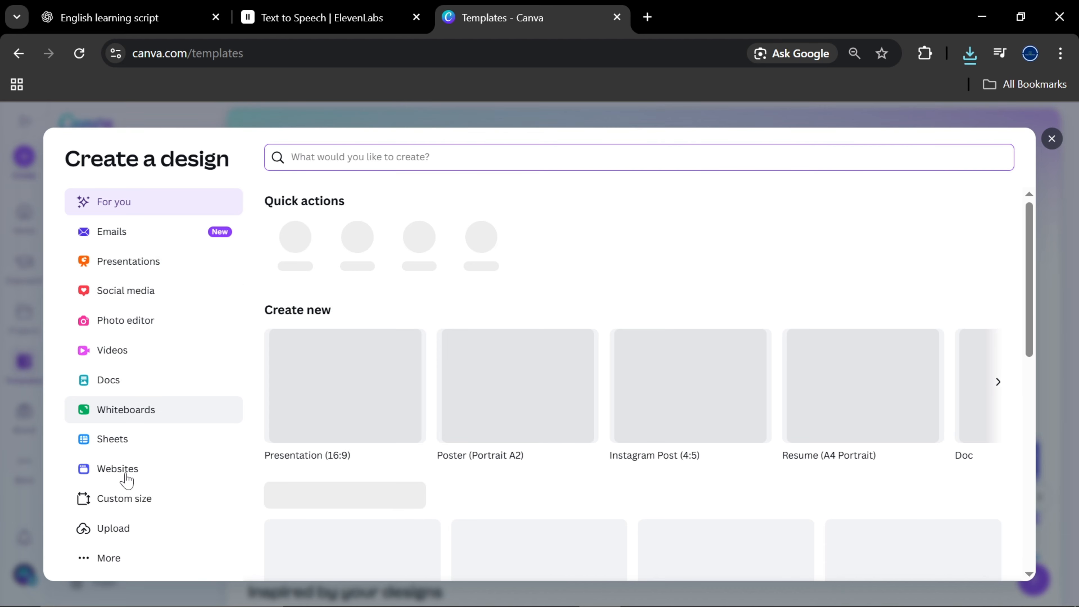
pyautogui.click(129, 503)
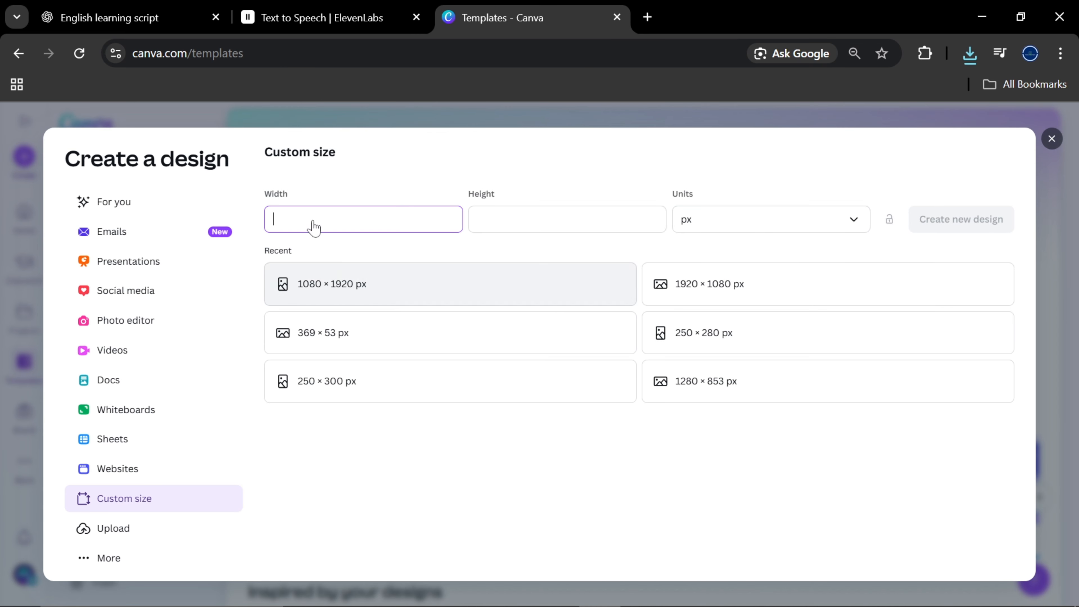
pyautogui.write('1080')
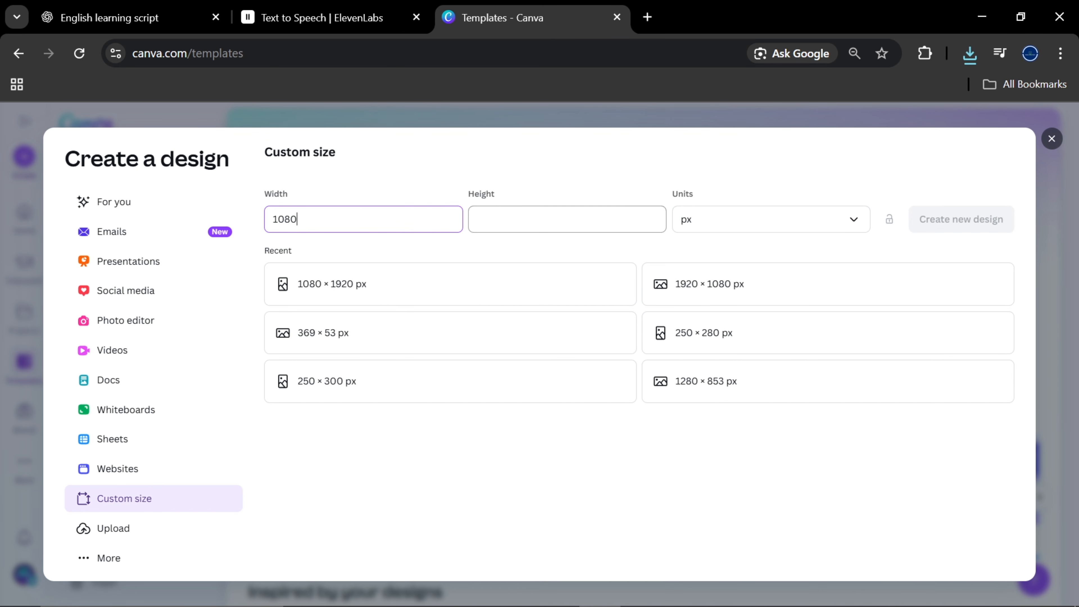
pyautogui.press('Tab')
pyautogui.write('1920')
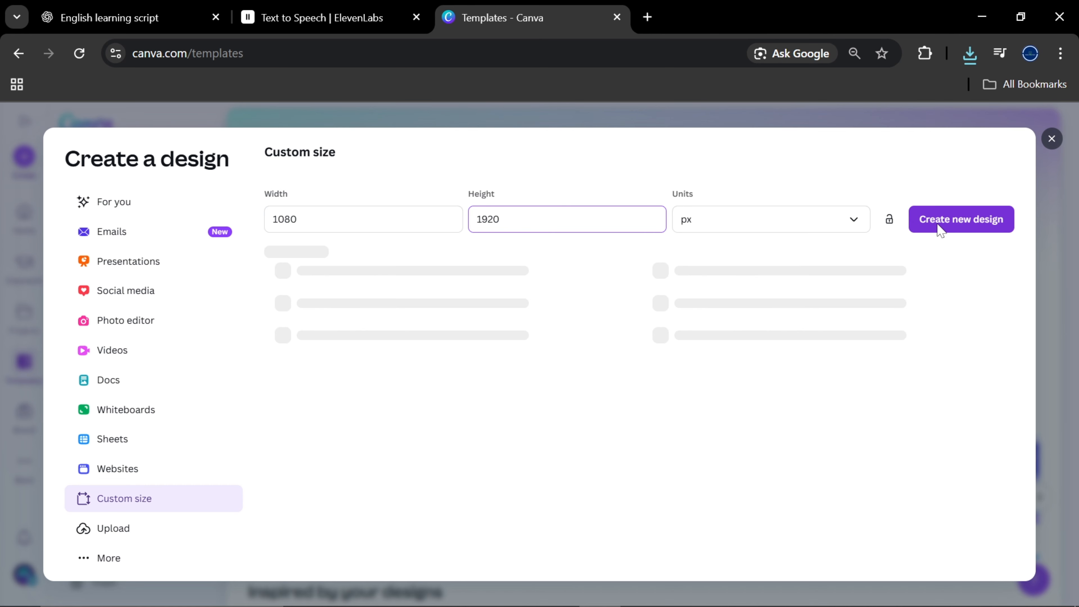
pyautogui.click(940, 230)
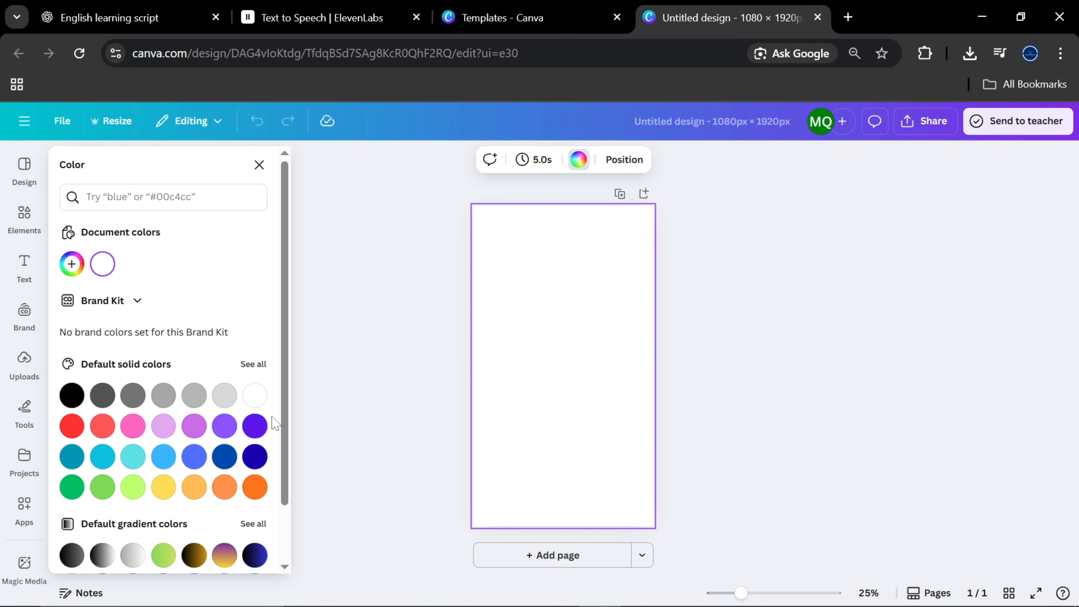
# Fill the page background with the default blue-to-pink gradient after trying solid purple
pyautogui.click(226, 430)
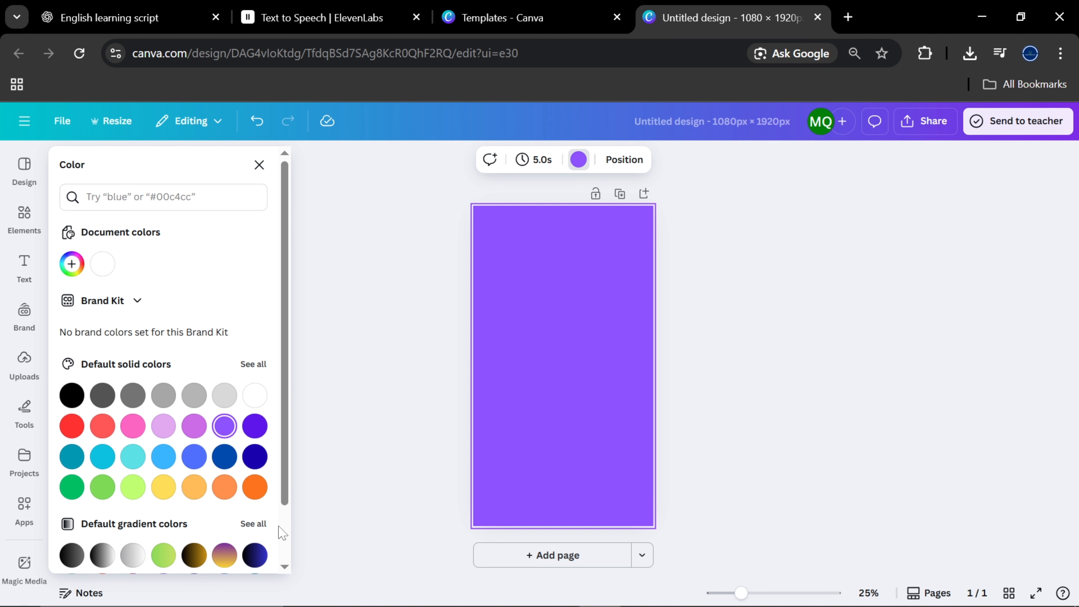
pyautogui.scroll(-2, 282, 532)
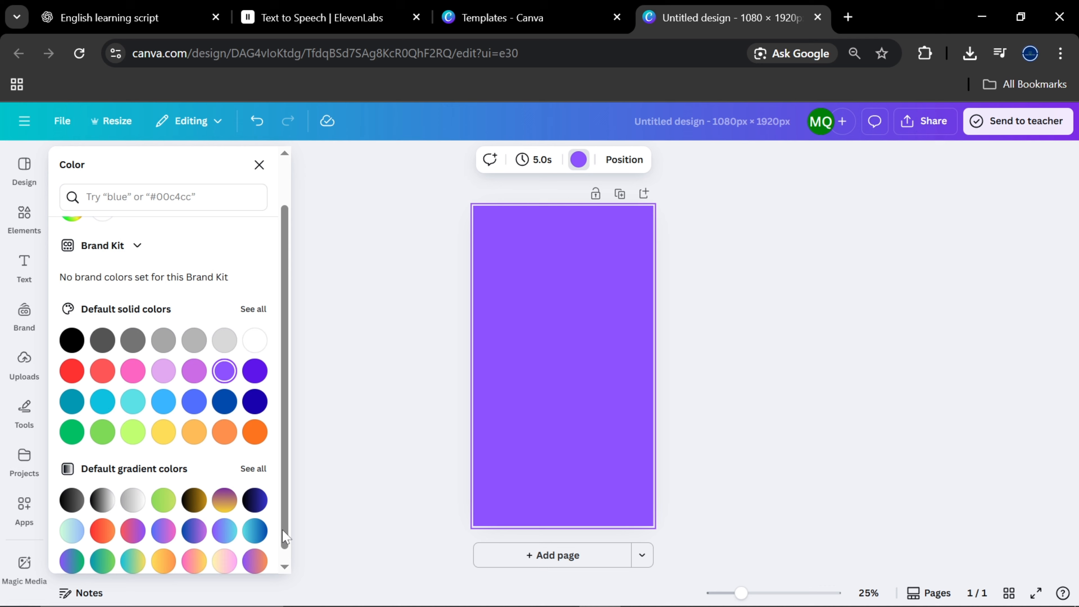
pyautogui.click(164, 521)
pyautogui.moveTo(818, 263); pyautogui.dragTo(238, 238)
# Add a rectangle shape to the page and fill it white
pyautogui.click(20, 235)
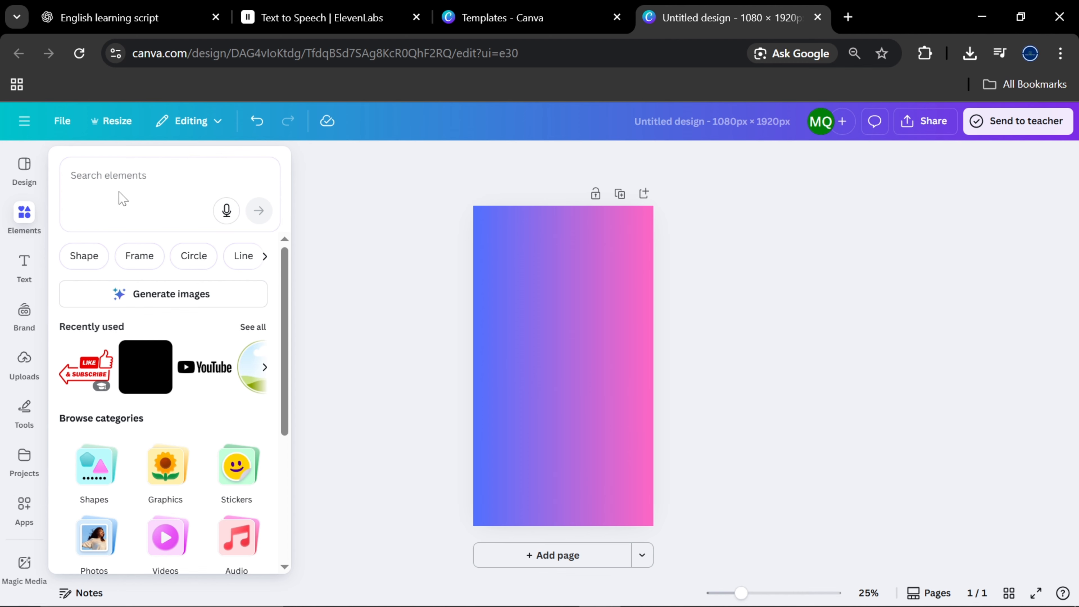
pyautogui.click(84, 255)
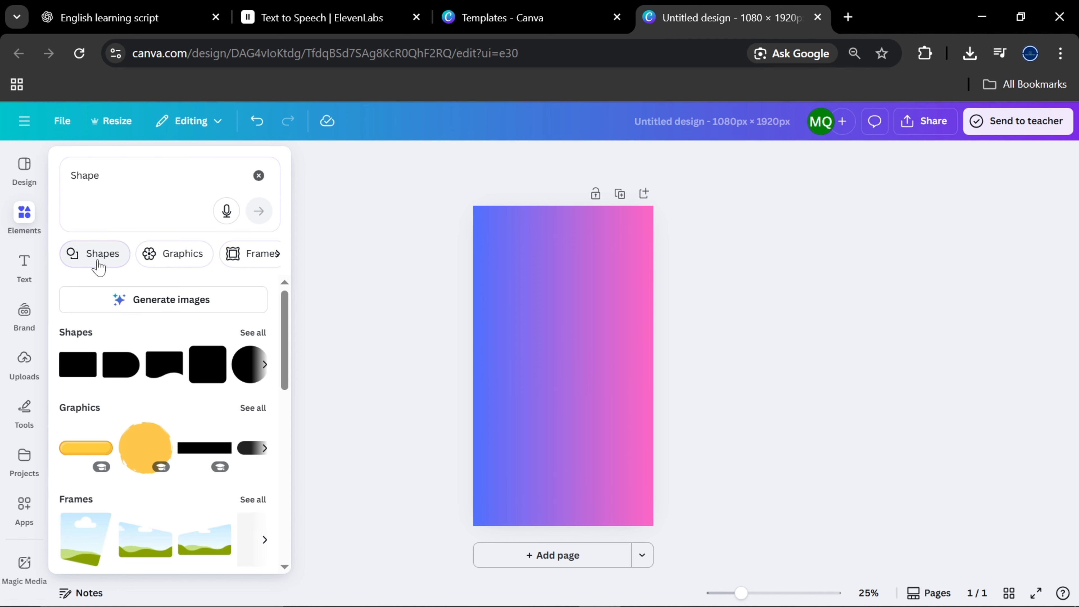
pyautogui.click(78, 378)
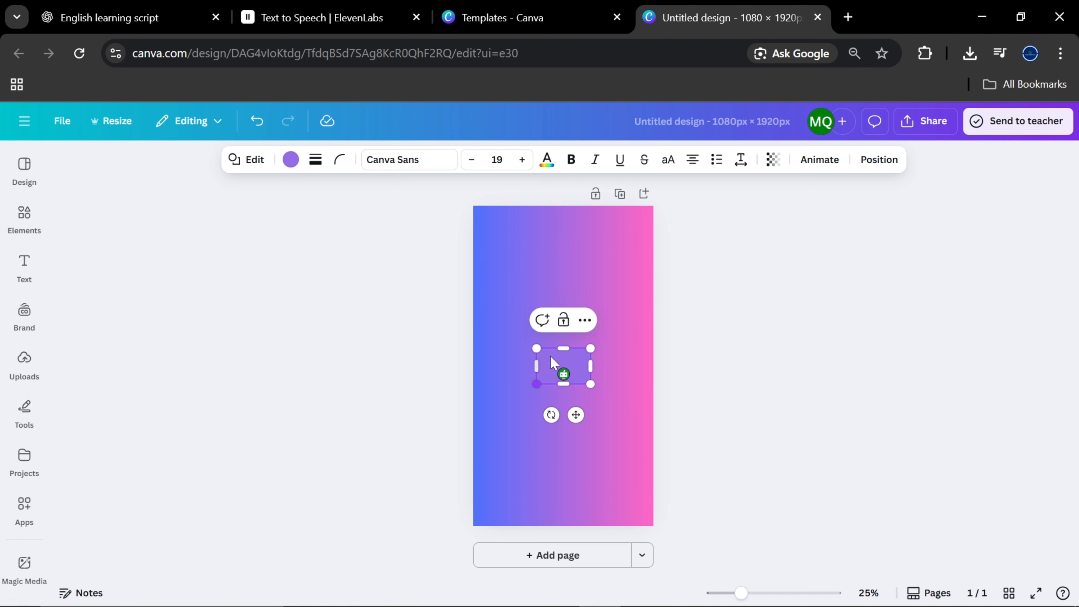
pyautogui.click(291, 159)
pyautogui.click(255, 428)
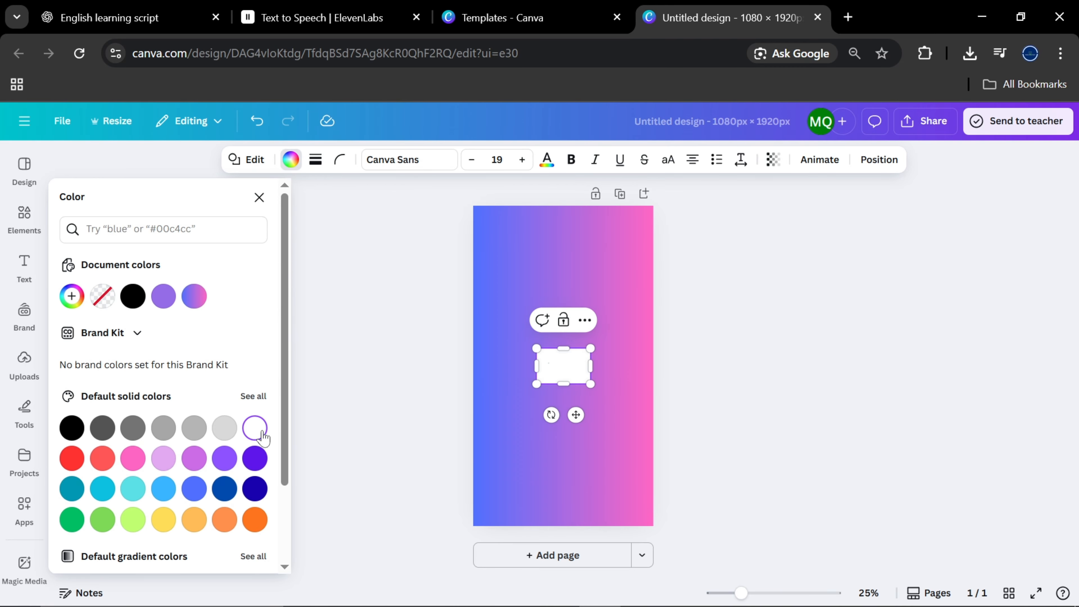
# Enlarge and centre the white rectangle over the page, leaving a narrow, even gradient border on all sides
pyautogui.moveTo(591, 384); pyautogui.dragTo(668, 434)
pyautogui.click(590, 407)
pyautogui.moveTo(590, 407); pyautogui.dragTo(645, 322)
pyautogui.moveTo(564, 323); pyautogui.dragTo(558, 518)
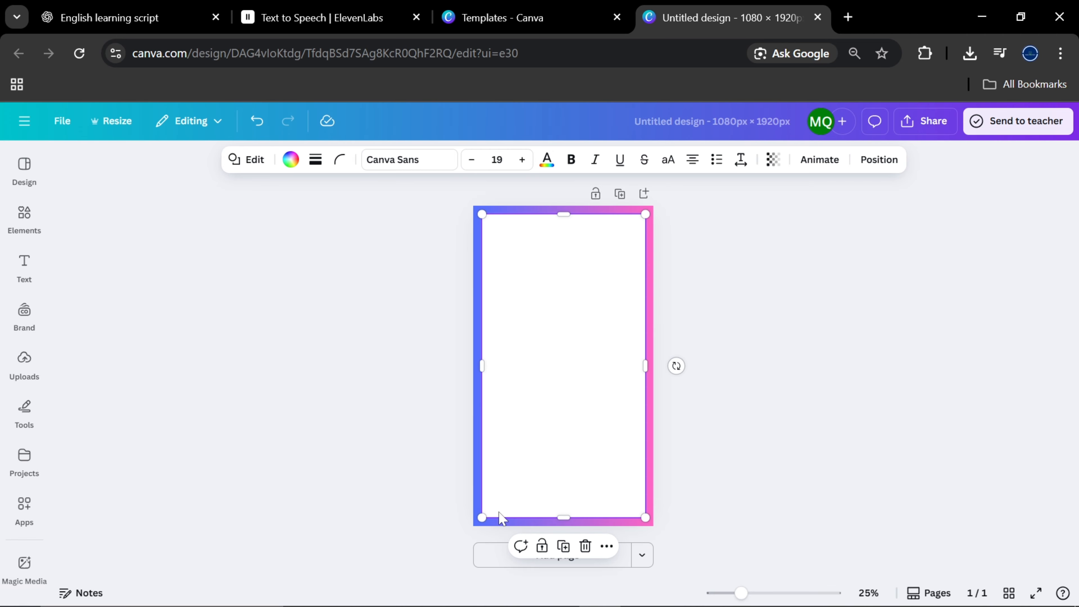
pyautogui.moveTo(544, 422); pyautogui.dragTo(572, 346)
# Search the elements for circle and place the outlined circular frame, scaled down, in the white area's upper-left corner
pyautogui.click(24, 361)
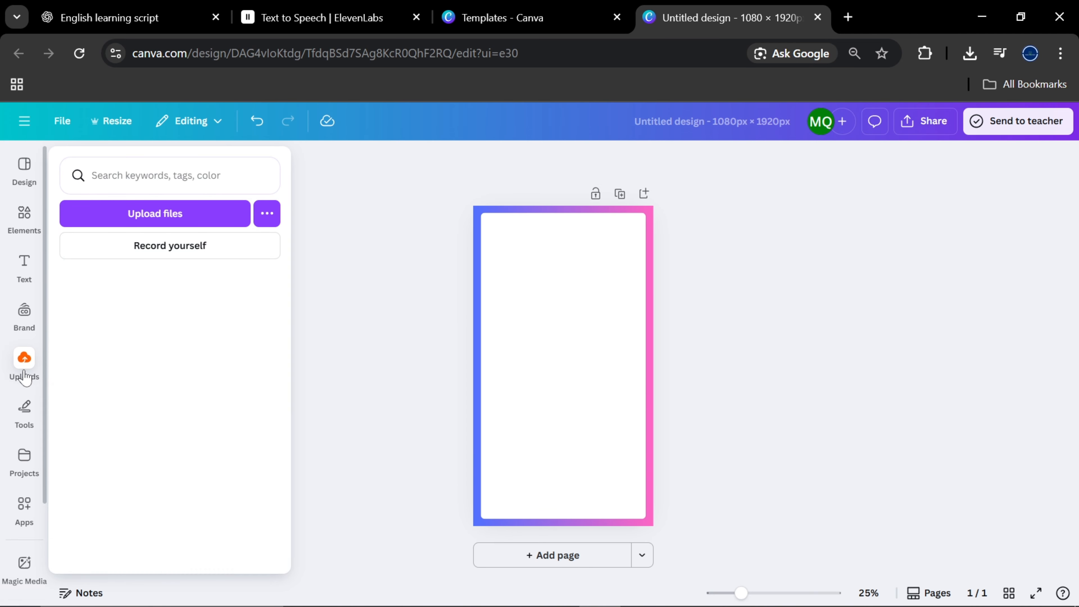
pyautogui.scroll(-3, 248, 425)
pyautogui.click(25, 218)
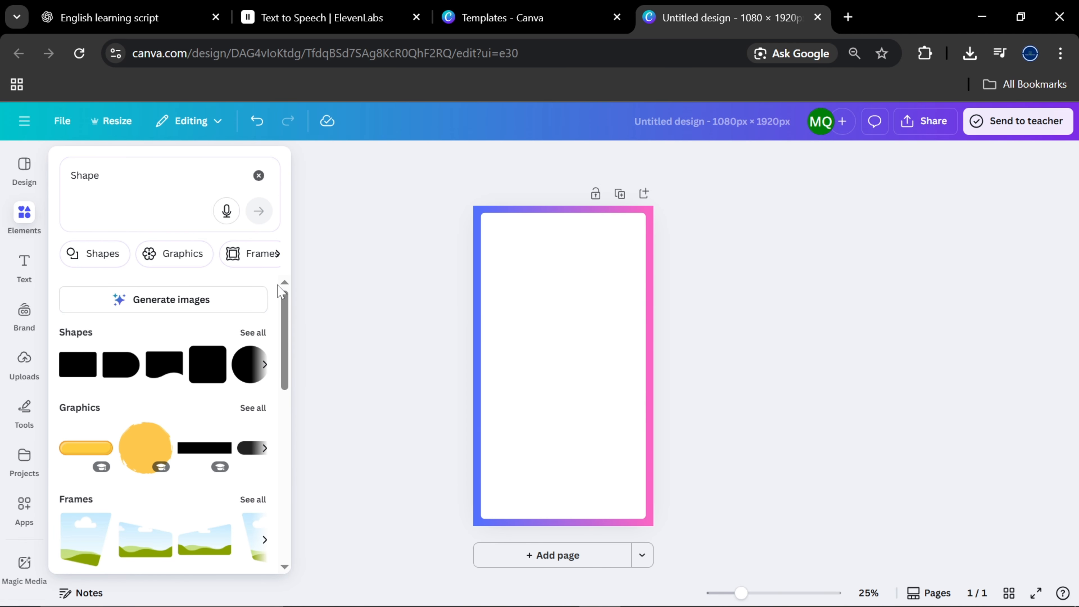
pyautogui.scroll(-2, 170, 382)
pyautogui.hotkey('ctrl', 'a')
pyautogui.write('circle')
pyautogui.press('Return')
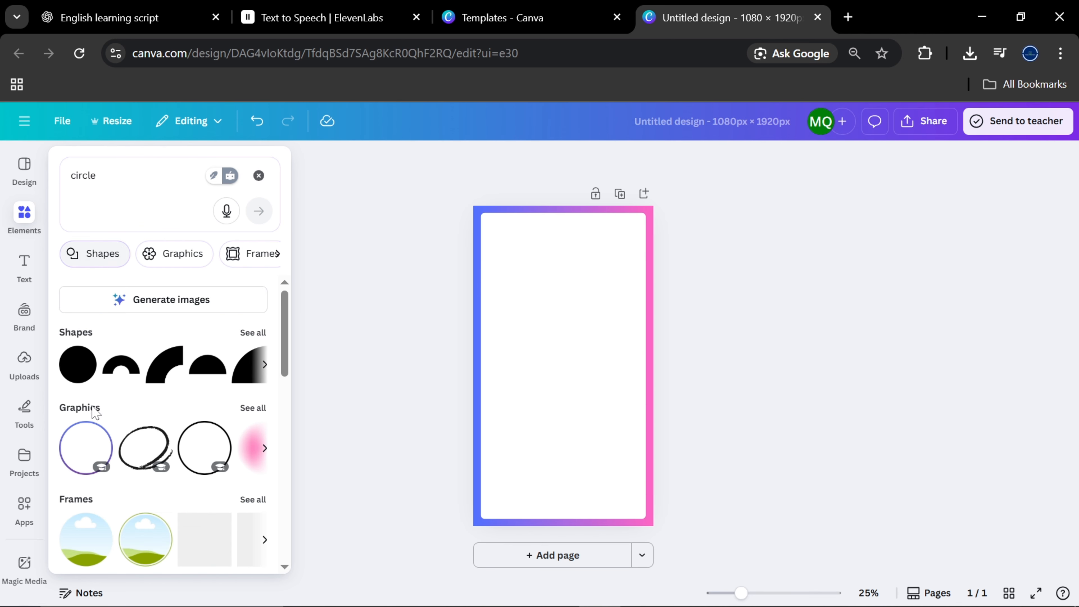
pyautogui.moveTo(145, 548); pyautogui.dragTo(545, 251)
pyautogui.moveTo(604, 302); pyautogui.dragTo(517, 261)
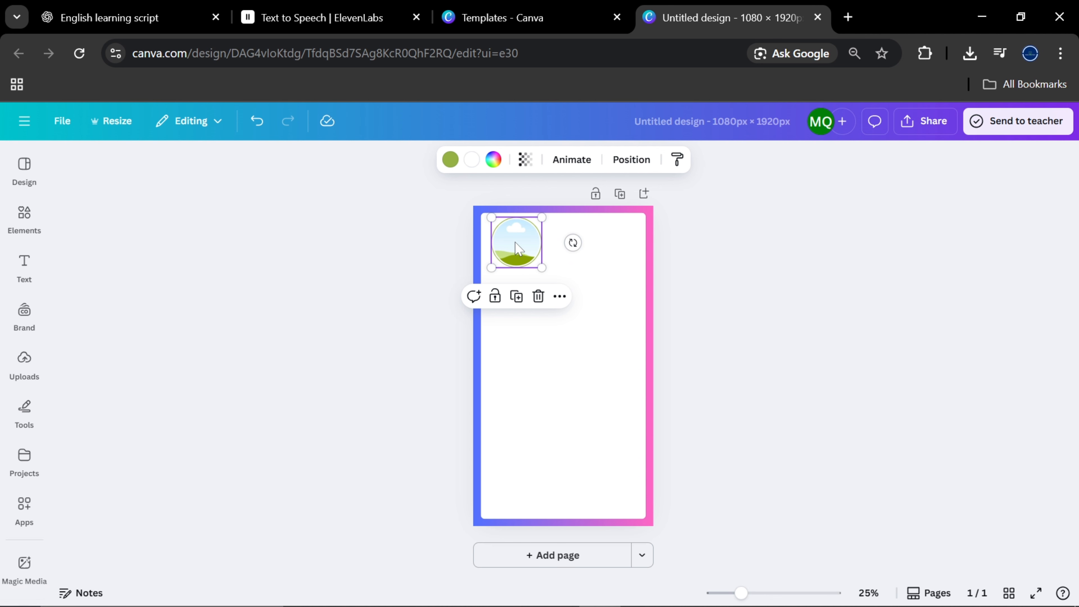
# Fill the circular frame with the uploaded SleepLish logo, using the version with the grey background
pyautogui.click(24, 361)
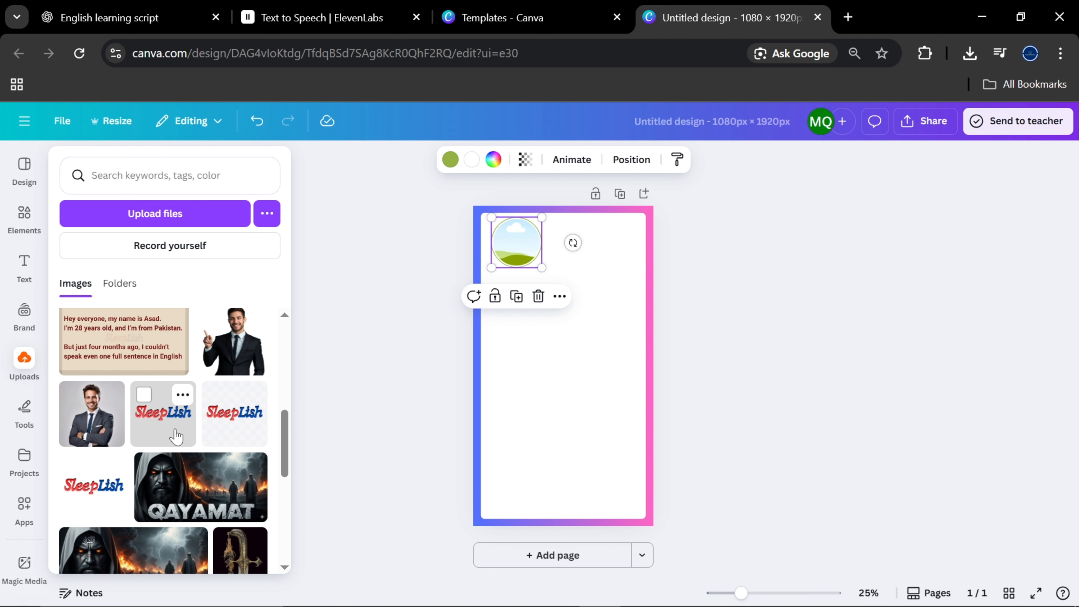
pyautogui.moveTo(163, 412); pyautogui.dragTo(522, 253)
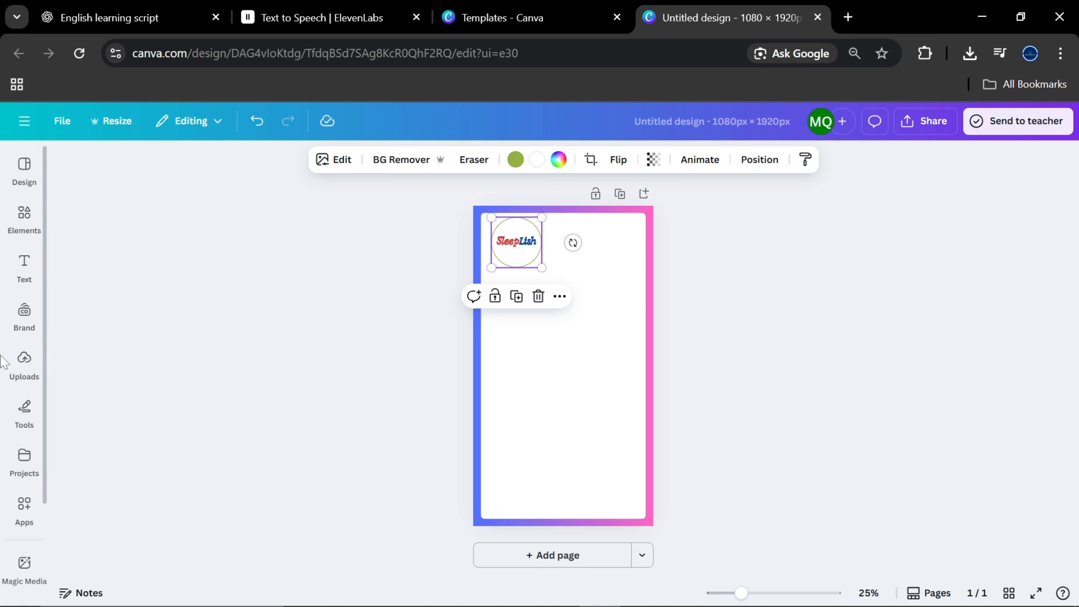
pyautogui.click(21, 364)
pyautogui.moveTo(163, 412); pyautogui.dragTo(520, 251)
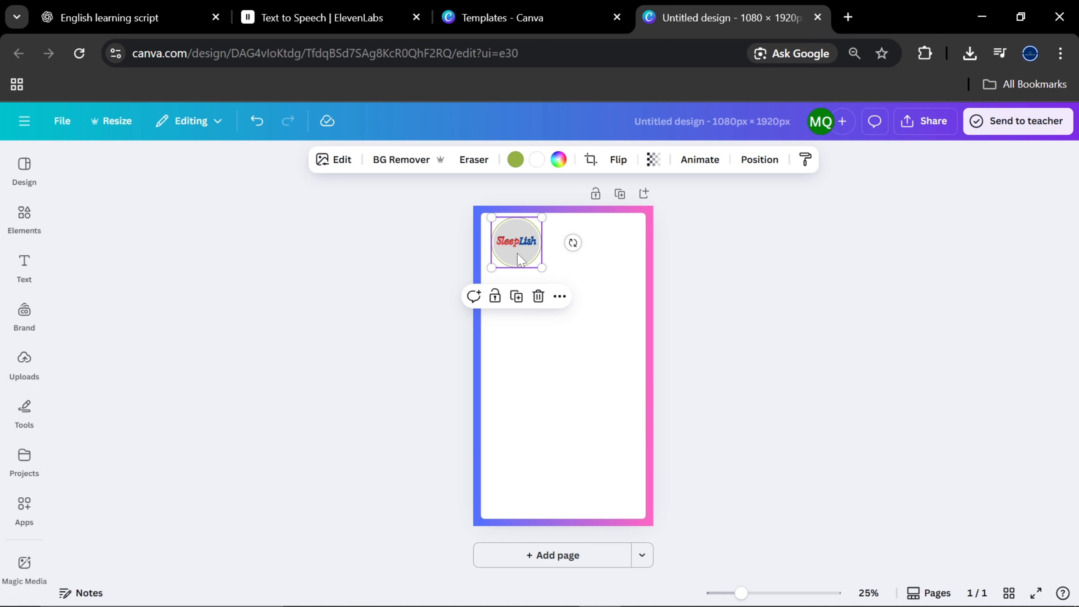
pyautogui.click(609, 285)
pyautogui.click(724, 293)
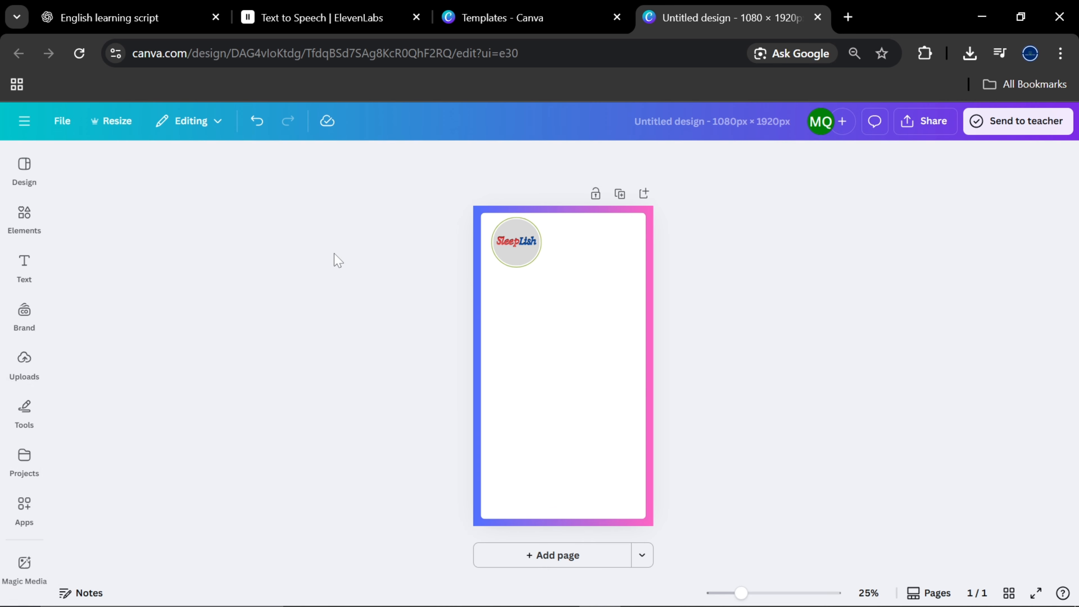
# Add a heading reading "SleepLish" and place it beside the circular logo at the head of the page
pyautogui.click(25, 265)
pyautogui.click(124, 339)
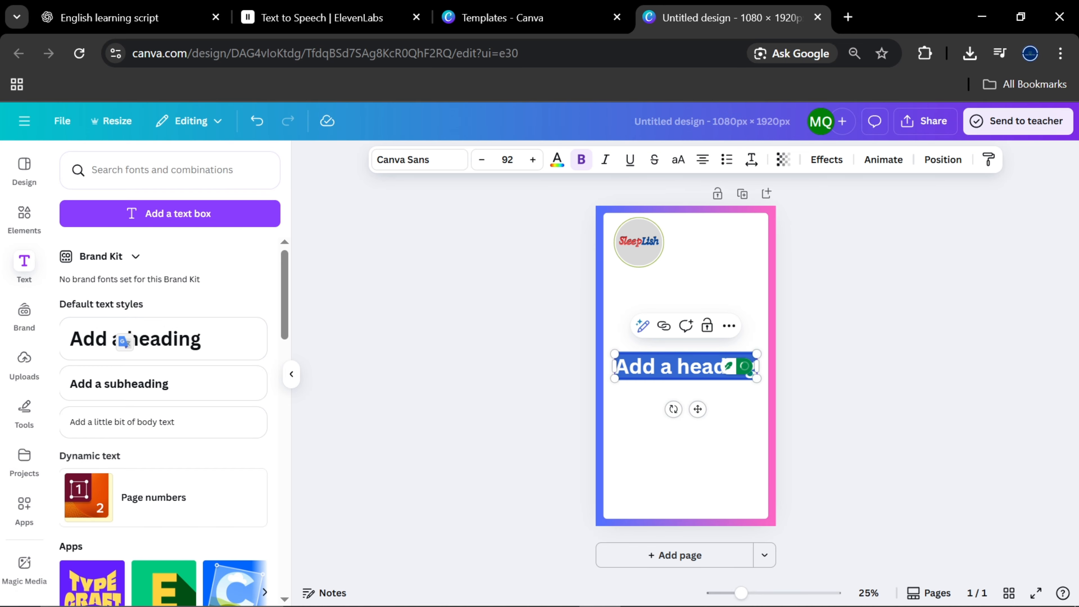
pyautogui.write('SleepLish')
pyautogui.click(923, 364)
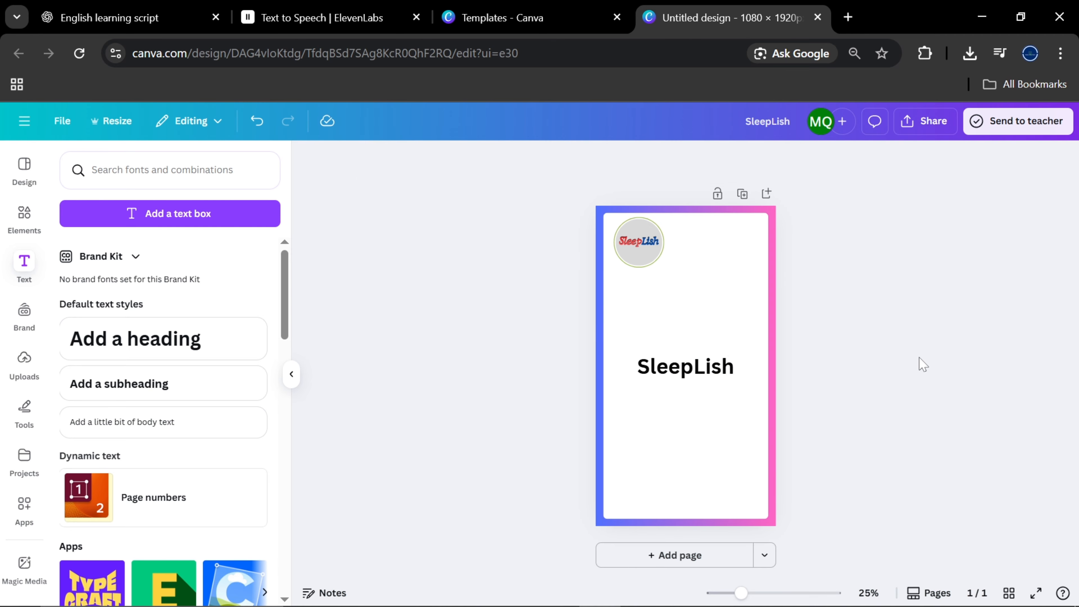
pyautogui.moveTo(685, 378); pyautogui.dragTo(706, 247)
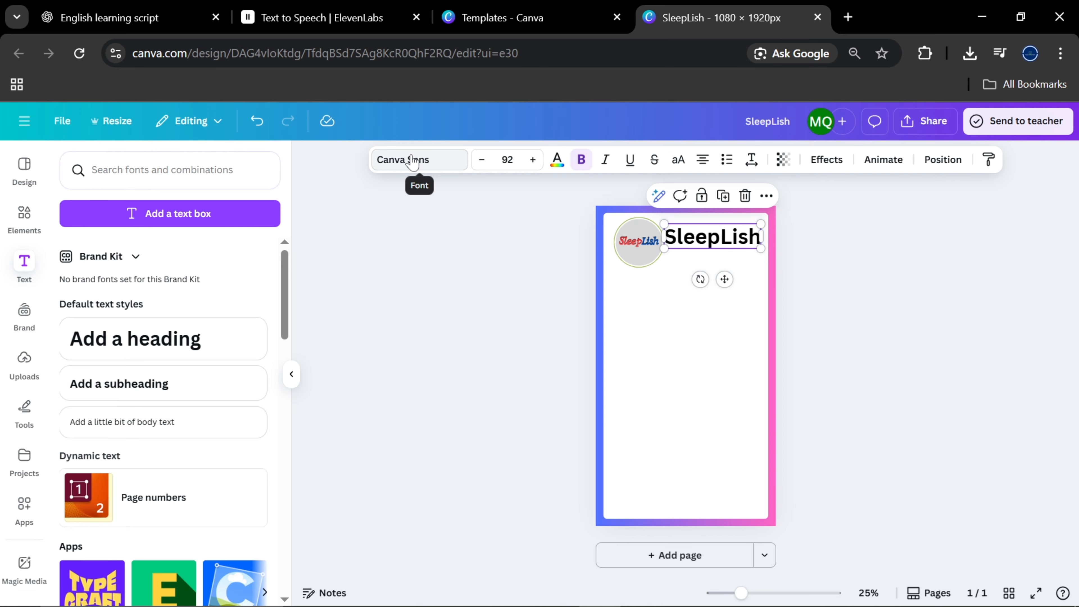
# Set the SleepLish heading's font to Playpen Sans and make it bold
pyautogui.click(418, 160)
pyautogui.scroll(-2, 284, 352)
pyautogui.click(99, 265)
pyautogui.moveTo(283, 345); pyautogui.dragTo(274, 445)
pyautogui.scroll(-3, 272, 489)
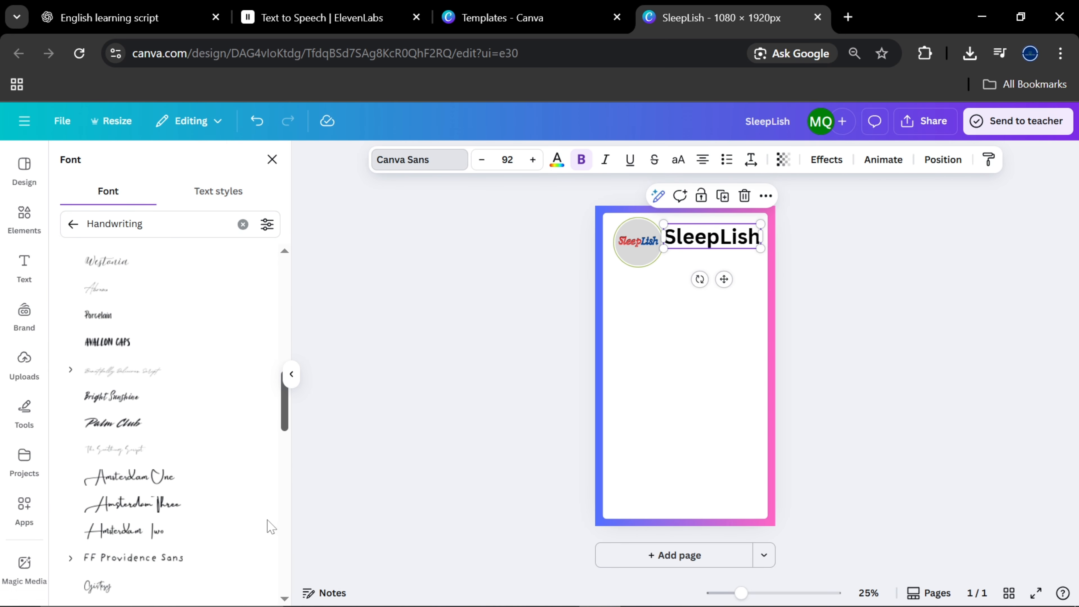
pyautogui.scroll(10, 170, 382)
pyautogui.click(73, 224)
pyautogui.click(125, 389)
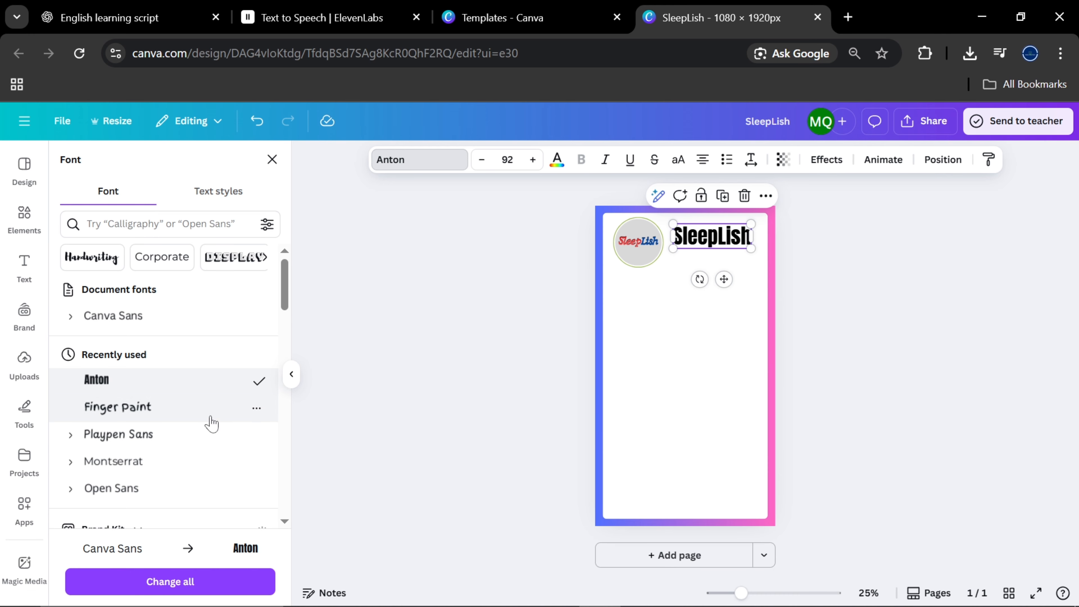
pyautogui.click(149, 435)
pyautogui.click(149, 415)
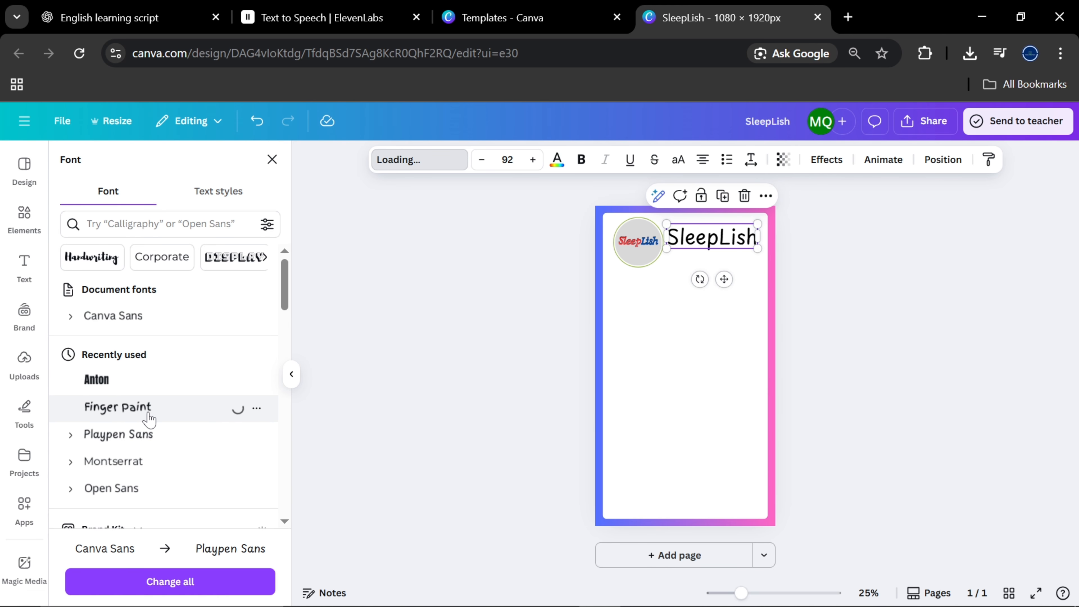
pyautogui.click(168, 436)
pyautogui.click(581, 161)
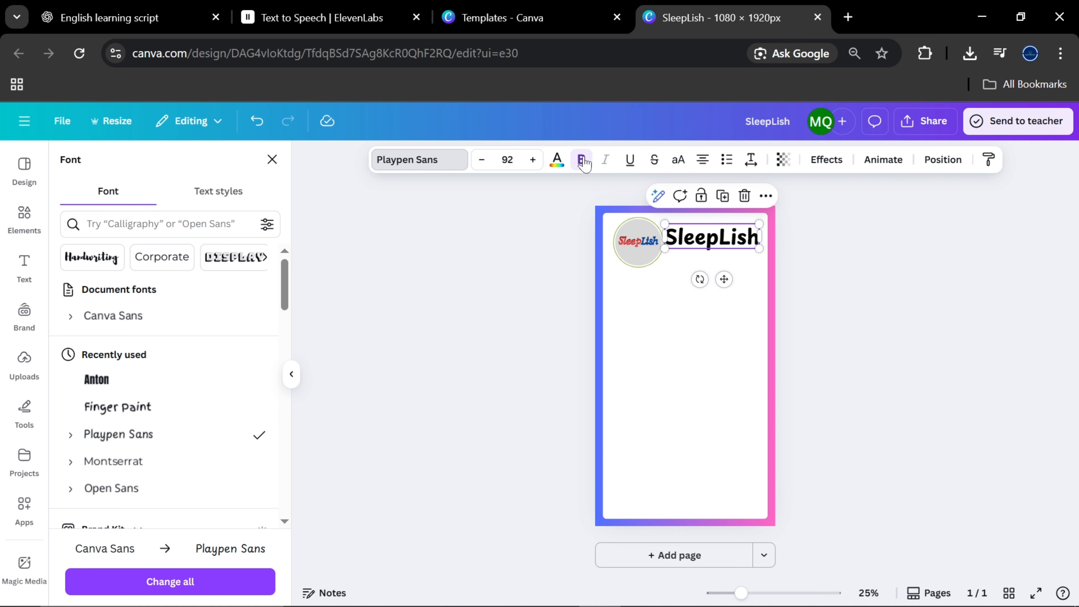
# Shift the heading slightly down beside the circular logo and colour its "Sleep" part coral red
pyautogui.moveTo(878, 264); pyautogui.dragTo(820, 246)
pyautogui.moveTo(713, 240); pyautogui.dragTo(722, 247)
pyautogui.click(720, 249)
pyautogui.click(557, 160)
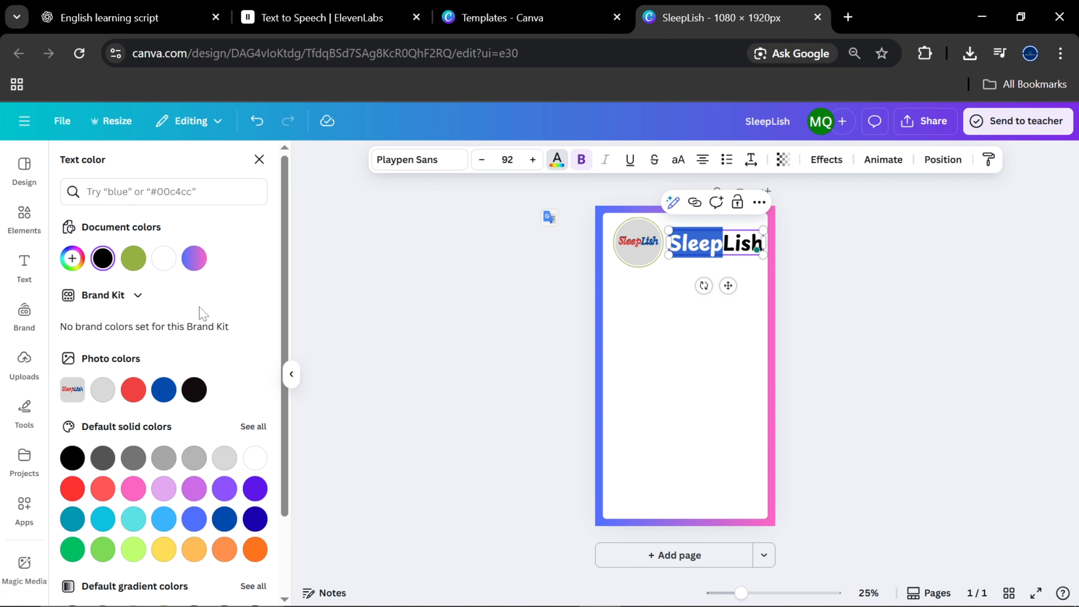
pyautogui.click(102, 488)
pyautogui.doubleClick(735, 245)
pyautogui.click(835, 263)
pyautogui.click(835, 264)
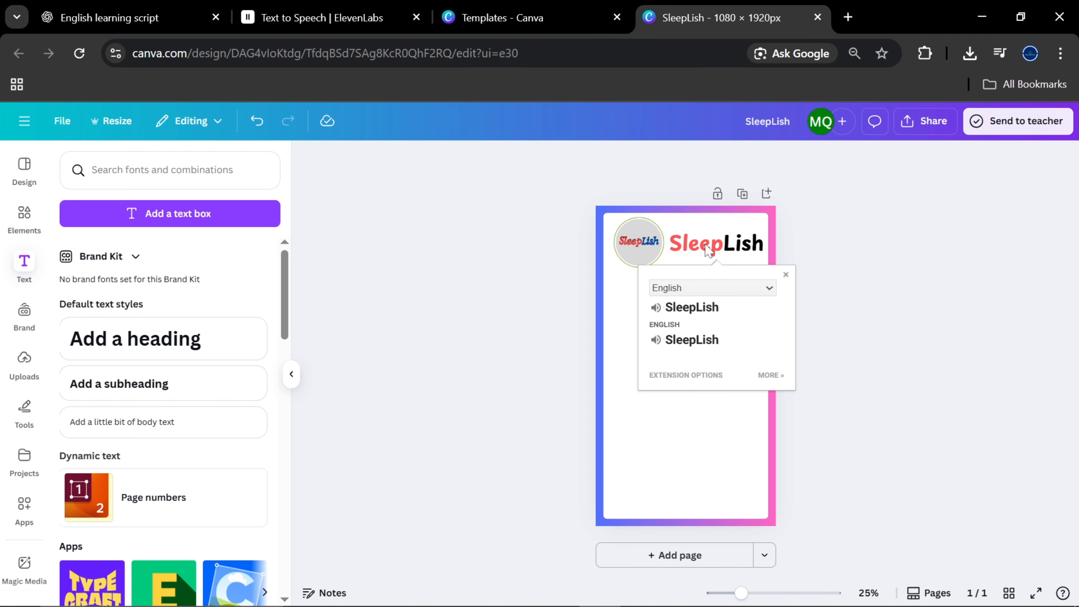
# Colour the "Lish" part of the heading with the dark blue from the logo photo's colours
pyautogui.click(723, 246)
pyautogui.moveTo(723, 246); pyautogui.dragTo(759, 258)
pyautogui.click(558, 163)
pyautogui.click(164, 389)
pyautogui.click(819, 317)
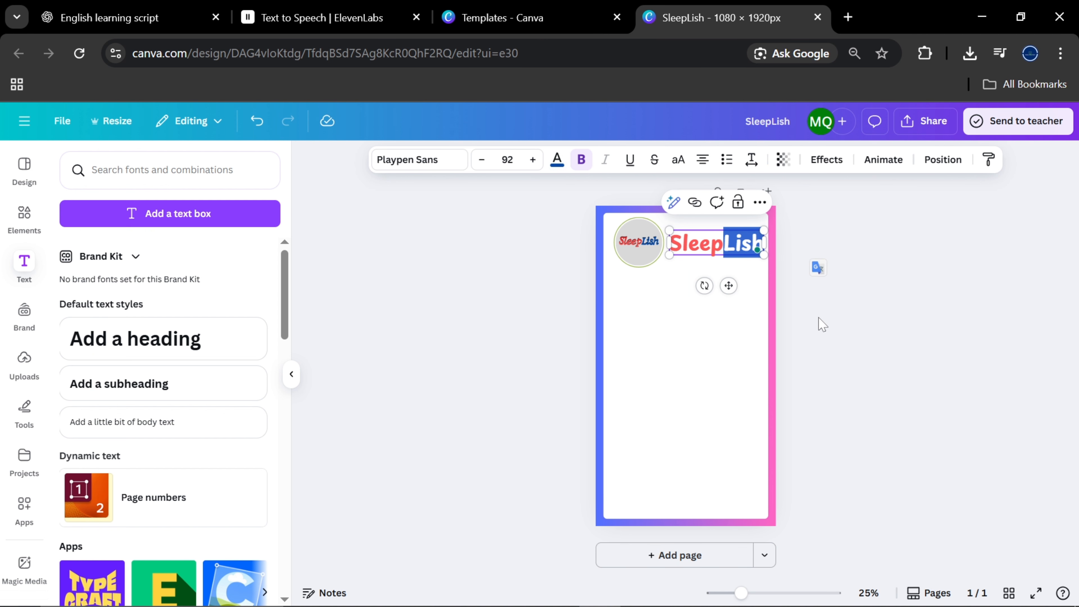
# Search the elements for youtube and place the logo with the red icon and black lettering beneath the SleepLish heading
pyautogui.moveTo(818, 316); pyautogui.dragTo(5, 289)
pyautogui.click(25, 216)
pyautogui.click(111, 173)
pyautogui.hotkey('ctrl', 'a')
pyautogui.write('youtube')
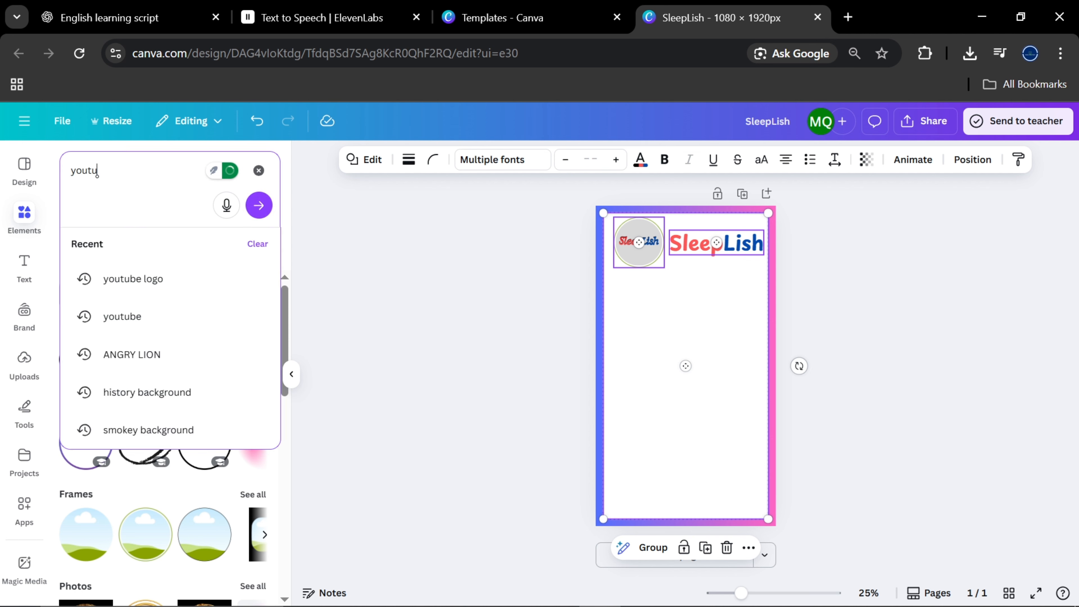
pyautogui.press('Return')
pyautogui.moveTo(137, 463); pyautogui.dragTo(706, 269)
pyautogui.click(886, 306)
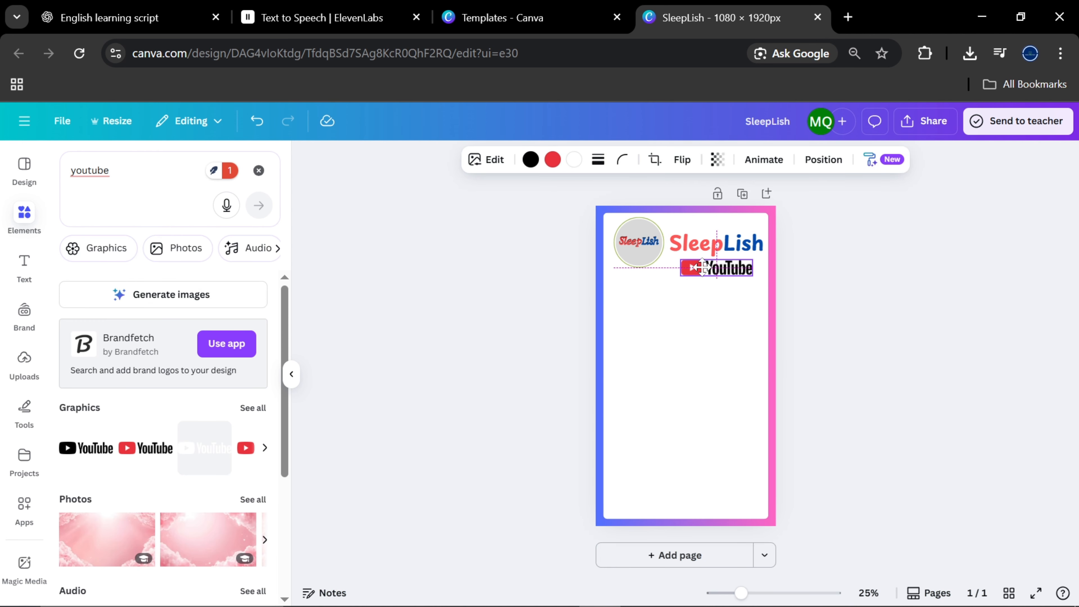
# Select the heading and the YouTube logo together and move them up slightly to line up with the circular logo
pyautogui.click(722, 293)
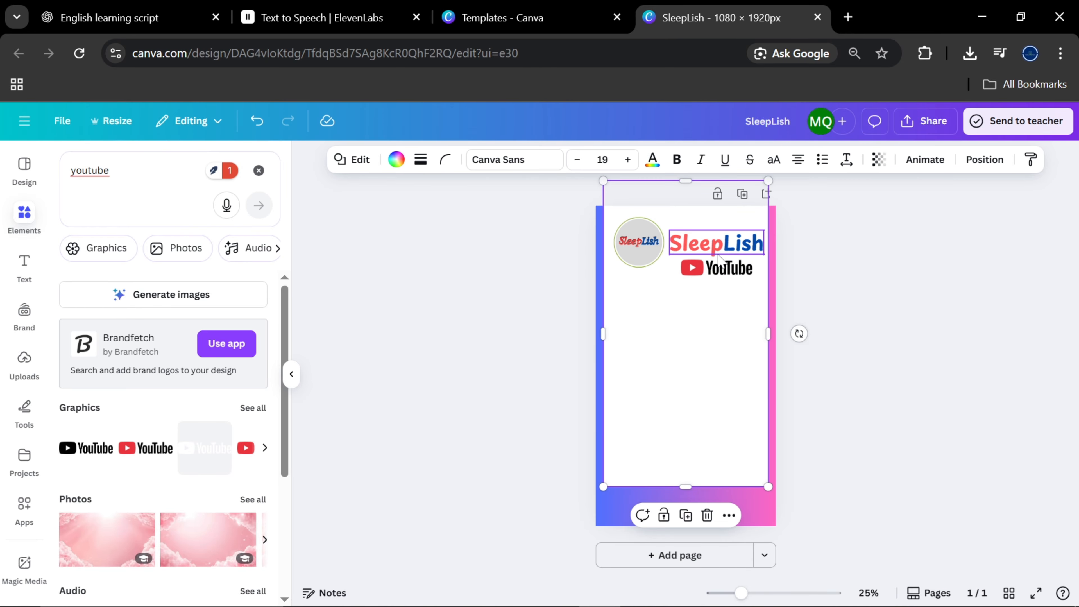
pyautogui.click(860, 366)
pyautogui.click(713, 270)
pyautogui.keyDown('shift'); pyautogui.click(709, 248); pyautogui.keyUp('shift')
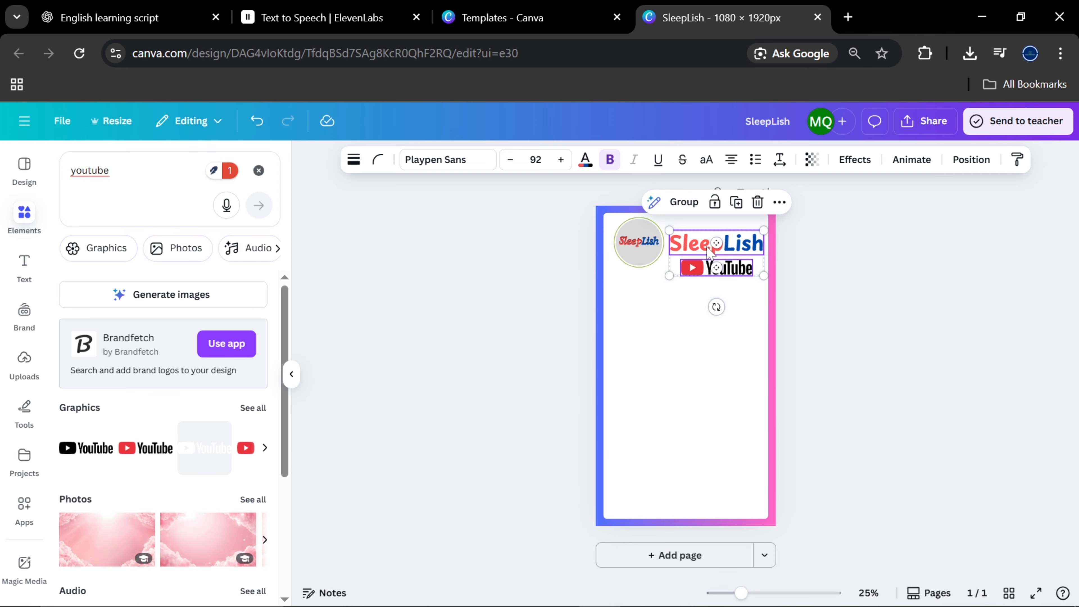
pyautogui.moveTo(715, 269); pyautogui.dragTo(717, 262)
pyautogui.click(800, 268)
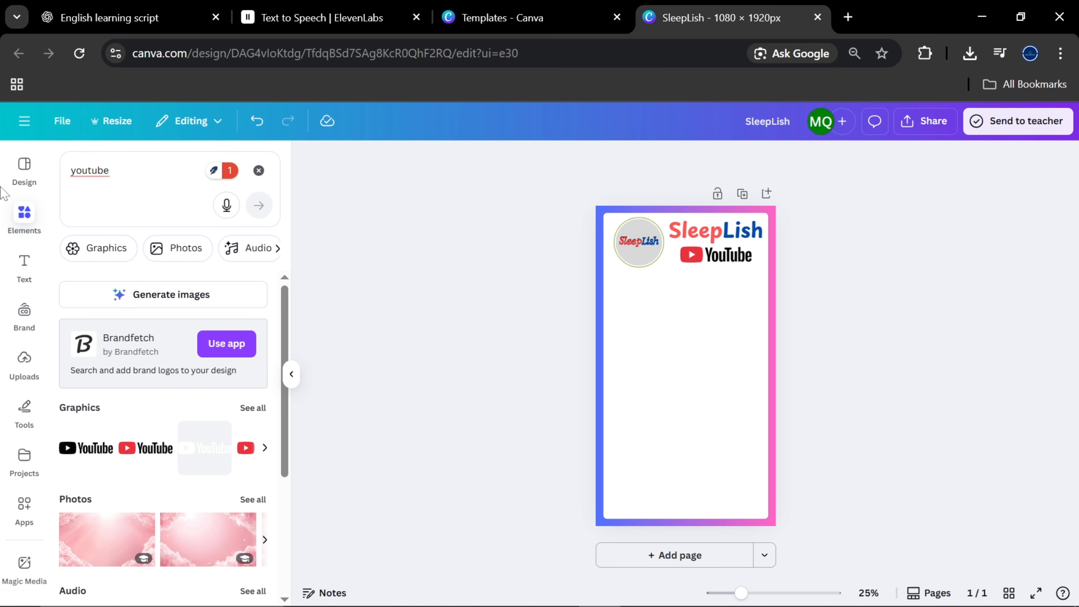
# Search the elements for Shape and place a rounded rectangle below the circular logo
pyautogui.click(22, 238)
pyautogui.click(71, 187)
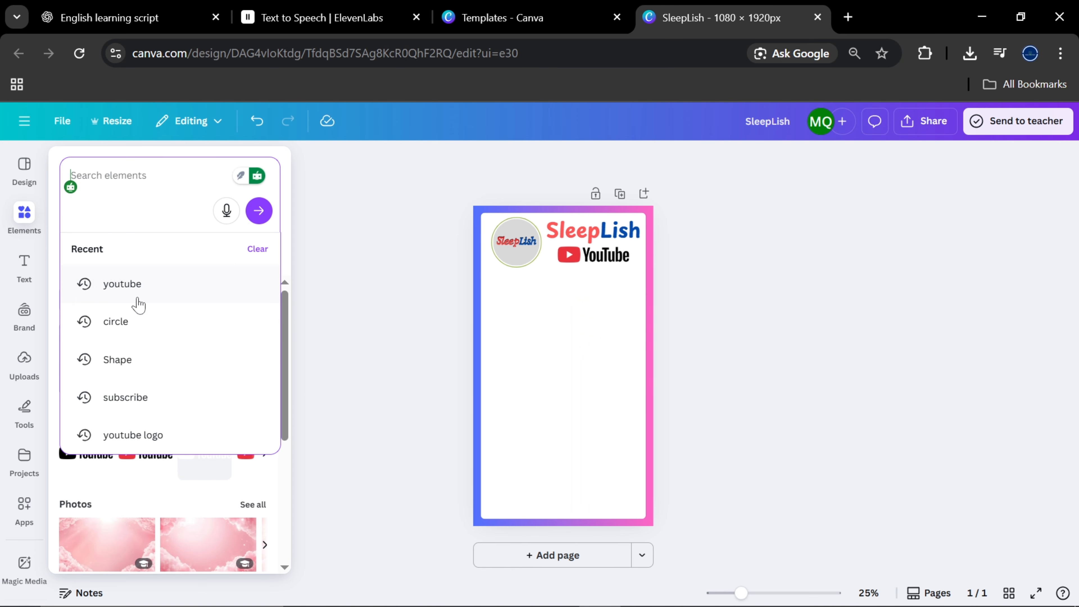
pyautogui.click(117, 360)
pyautogui.moveTo(207, 364); pyautogui.dragTo(515, 300)
# Enlarge and centre the blue rounded rectangle, extending it down to leave a white strip beneath it
pyautogui.moveTo(553, 333); pyautogui.dragTo(640, 436)
pyautogui.moveTo(499, 437); pyautogui.dragTo(487, 446)
pyautogui.moveTo(585, 344); pyautogui.dragTo(583, 347)
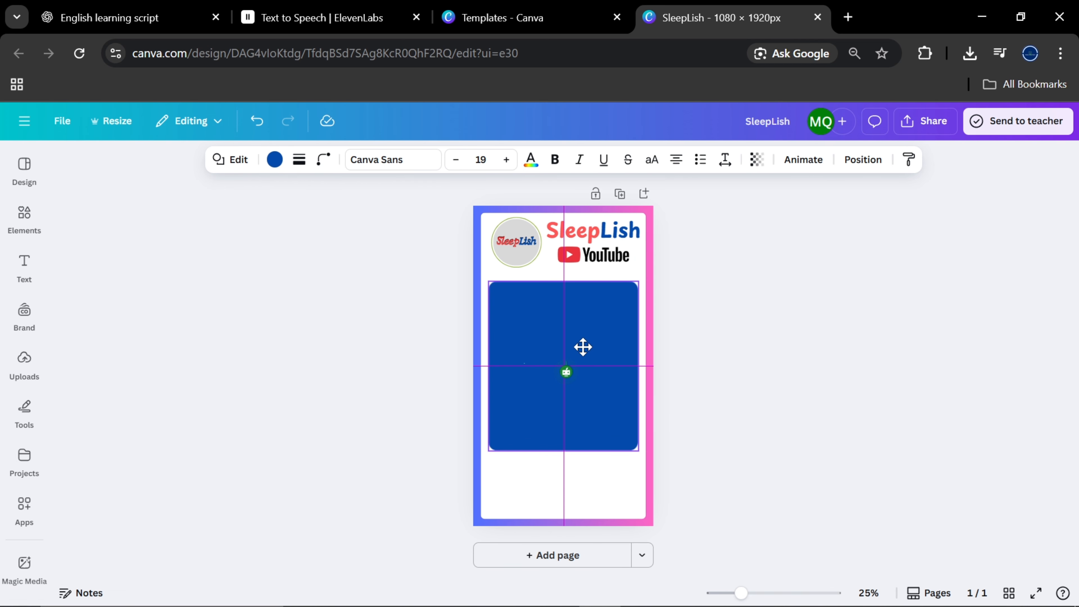
pyautogui.moveTo(564, 451); pyautogui.dragTo(559, 479)
pyautogui.moveTo(560, 483); pyautogui.dragTo(559, 483)
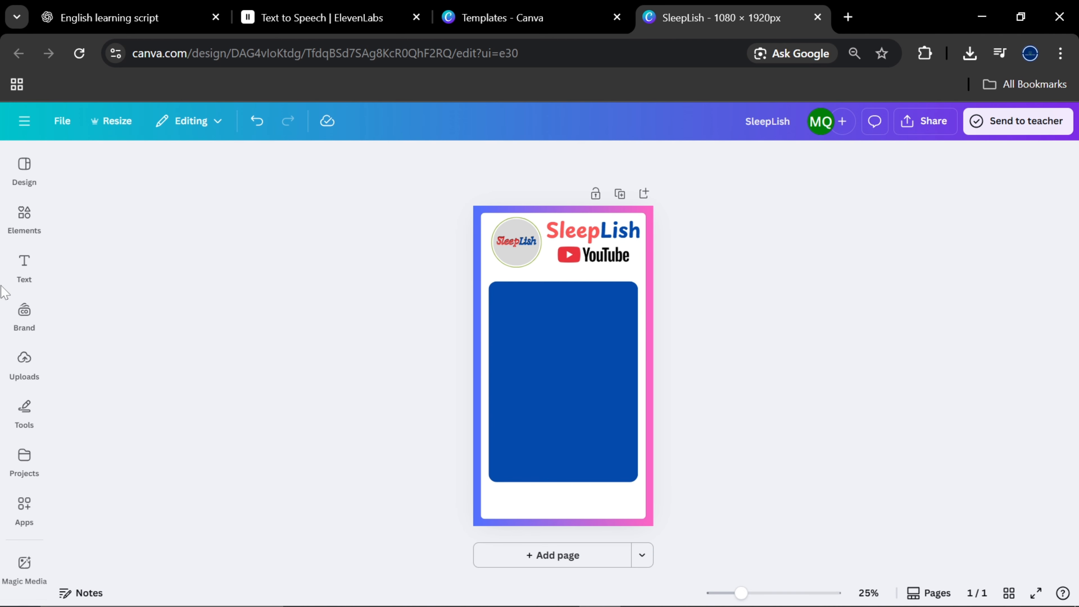
# Search the elements for subscribe and centre the red Subscribe button with the hand cursor beneath the blue rectangle
pyautogui.click(24, 216)
pyautogui.click(258, 176)
pyautogui.write('subscribe')
pyautogui.press('Return')
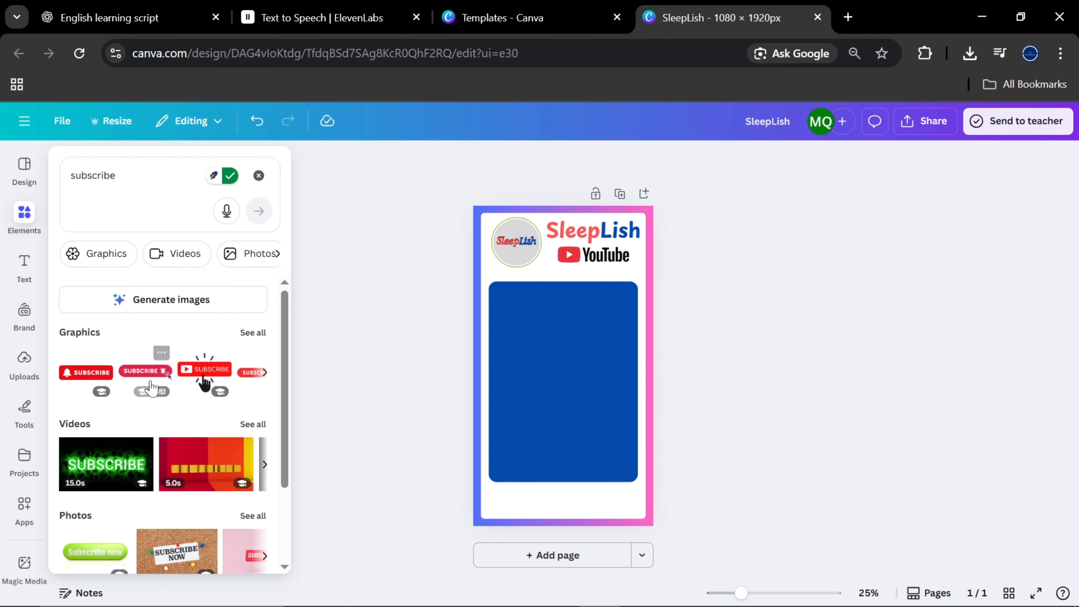
pyautogui.moveTo(205, 369); pyautogui.dragTo(565, 503)
# Nudge the blue rectangle slightly upward, away from the Subscribe button
pyautogui.press('Up')
pyautogui.press('Up')
pyautogui.press('Up')
pyautogui.press('Up')
pyautogui.press('Up')
pyautogui.press('Up')
pyautogui.press('Up')
pyautogui.press('Up')
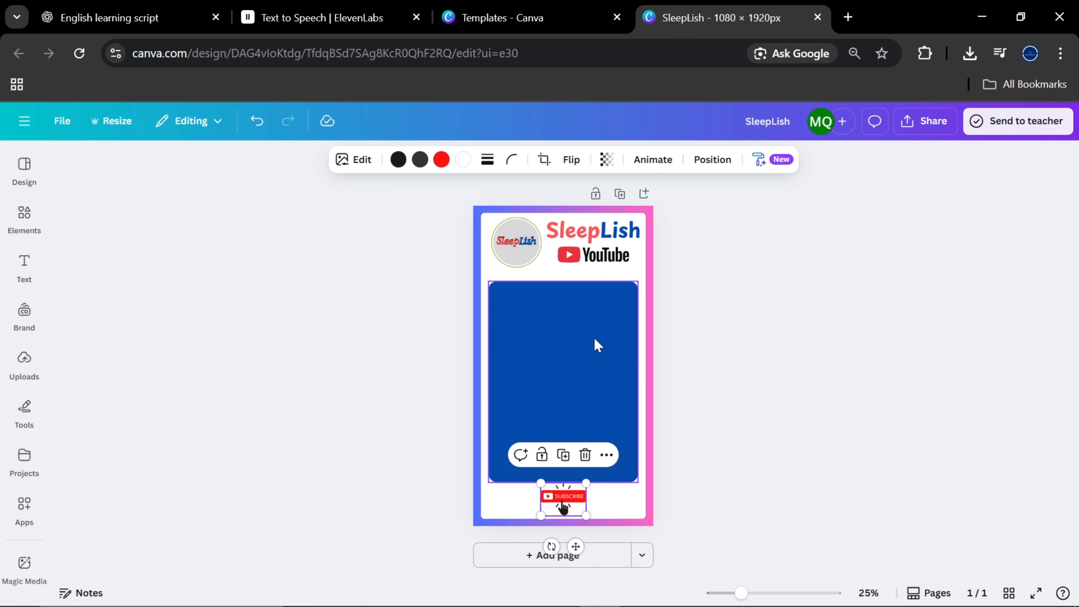
pyautogui.click(595, 345)
# Give the blue rectangle a solid outline of weight 5 in the document's blue-to-pink gradient
pyautogui.click(299, 160)
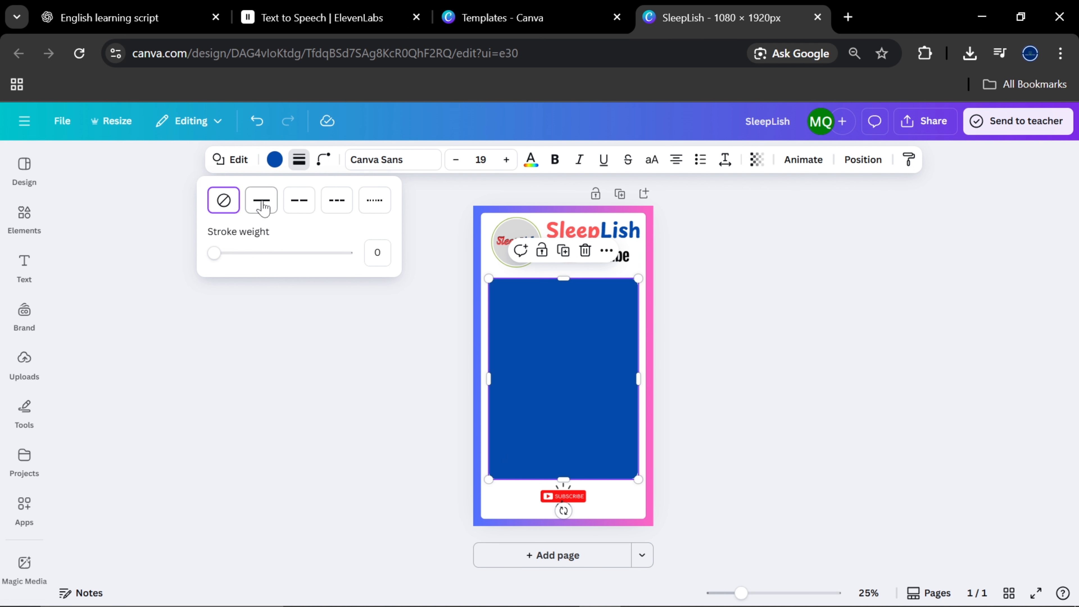
pyautogui.click(261, 200)
pyautogui.write('5')
pyautogui.click(287, 159)
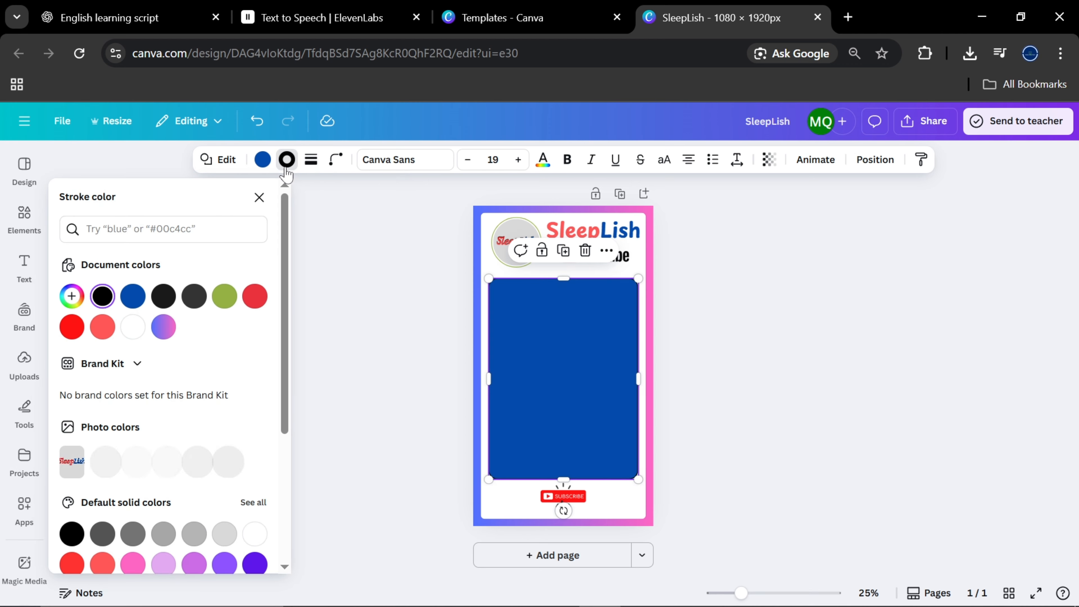
pyautogui.click(164, 327)
# Change the blue rectangle's fill to white
pyautogui.click(262, 159)
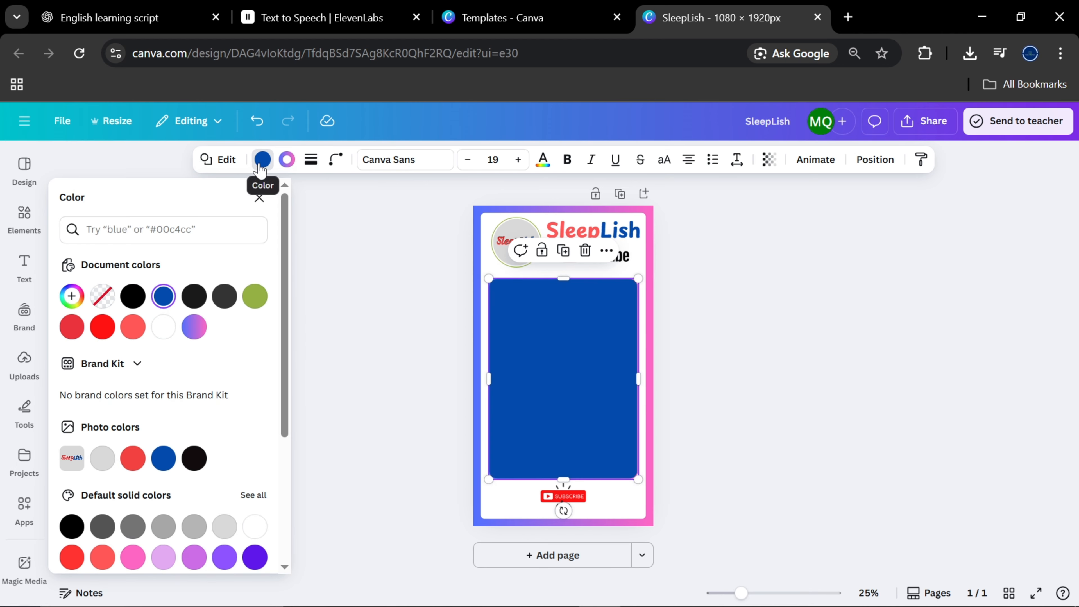
pyautogui.click(254, 526)
pyautogui.click(776, 296)
# Set the stroke weight of the white rectangle's gradient outline to 10
pyautogui.click(602, 347)
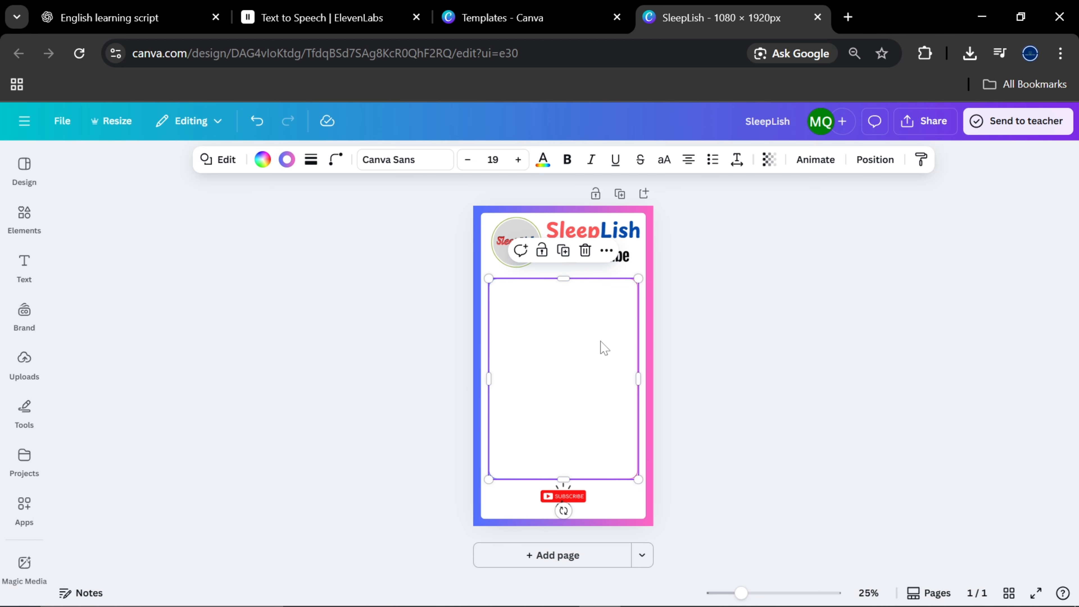
pyautogui.click(287, 160)
pyautogui.click(311, 159)
pyautogui.click(388, 252)
pyautogui.write('10')
pyautogui.click(366, 239)
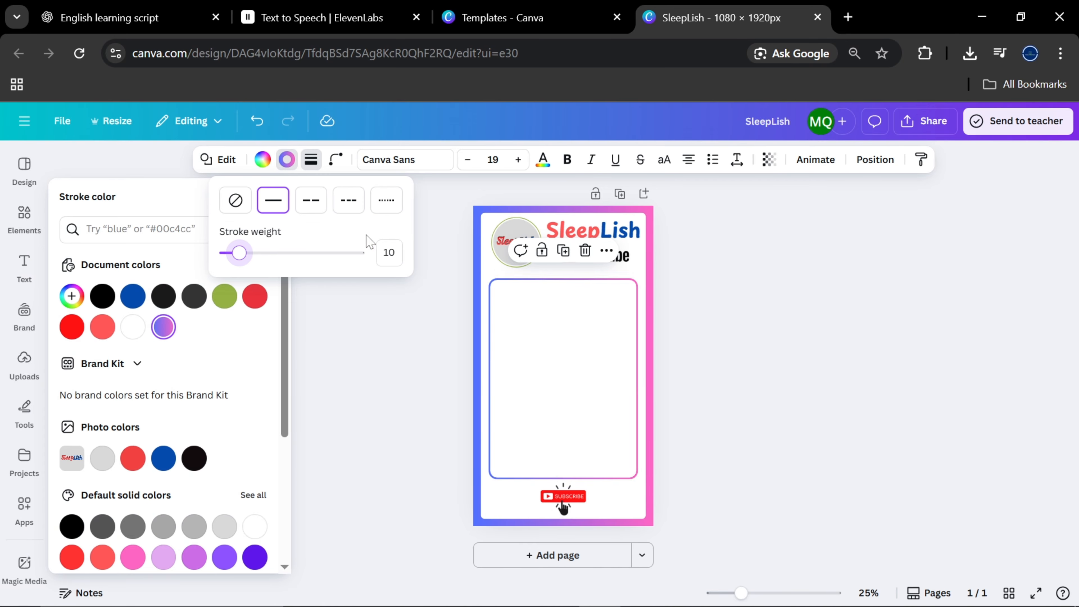
pyautogui.click(709, 327)
# Download the finished SleepLish design as a PNG
pyautogui.click(925, 121)
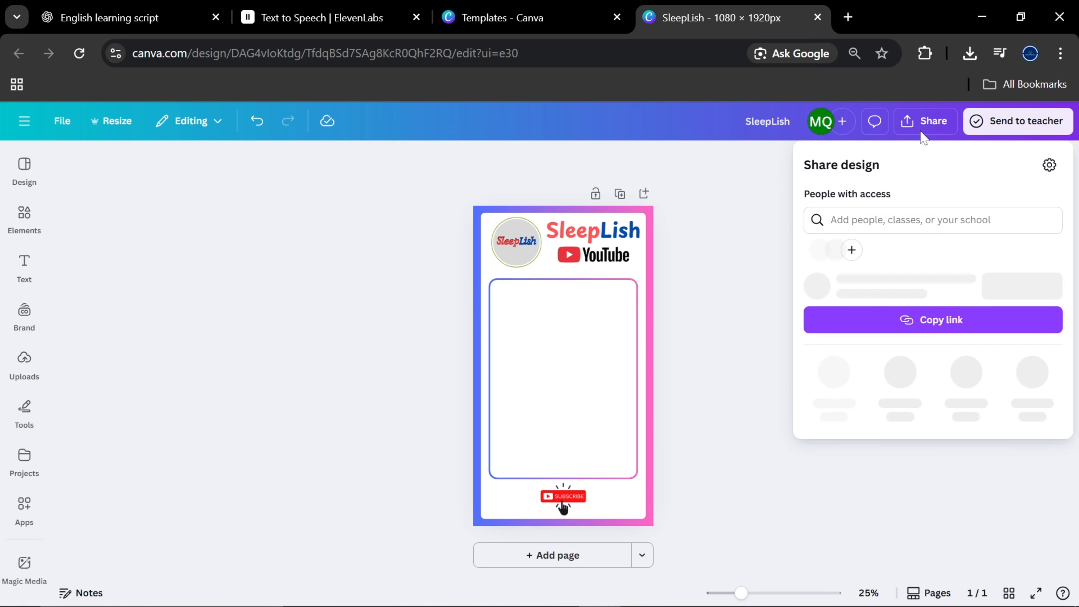
pyautogui.click(830, 373)
pyautogui.click(924, 427)
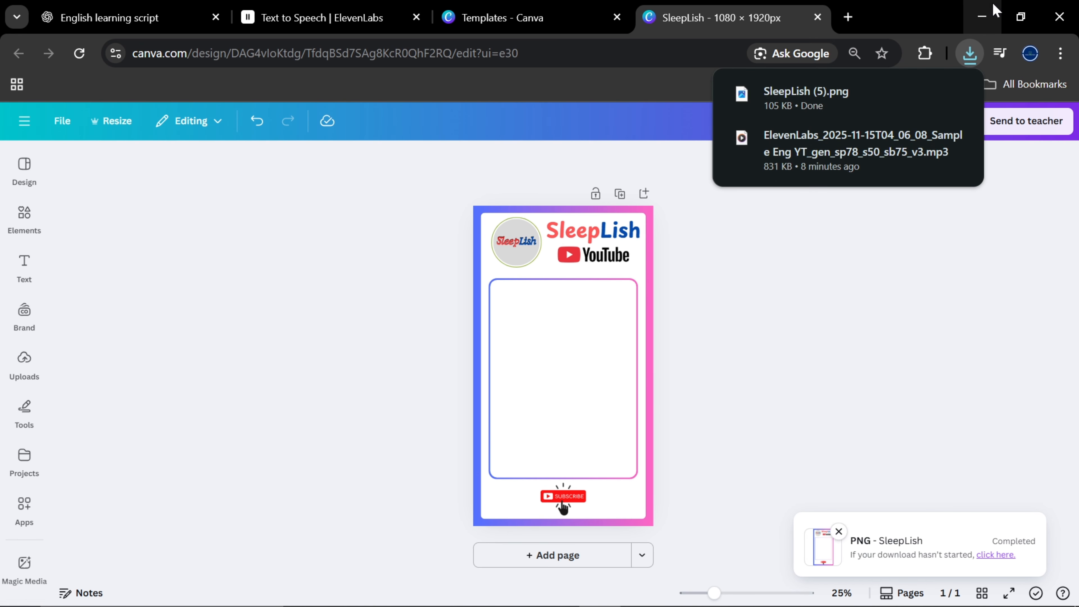
# Switch to CapCut and import SleepLish (5).png and the newest ElevenLabs MP3 from Downloads into project 1115
pyautogui.click(981, 17)
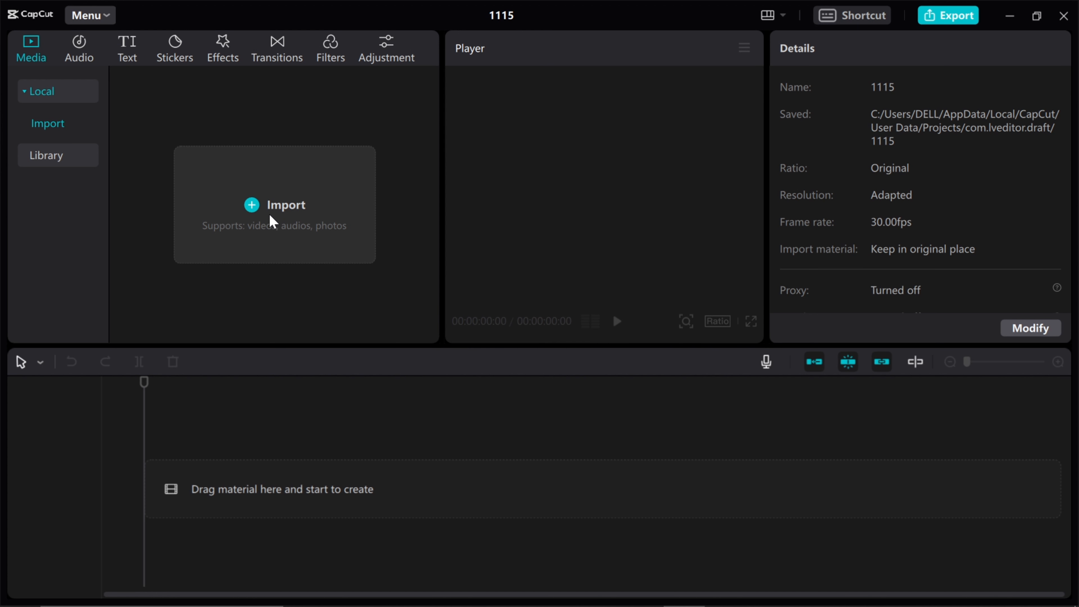
pyautogui.click(271, 215)
pyautogui.click(93, 207)
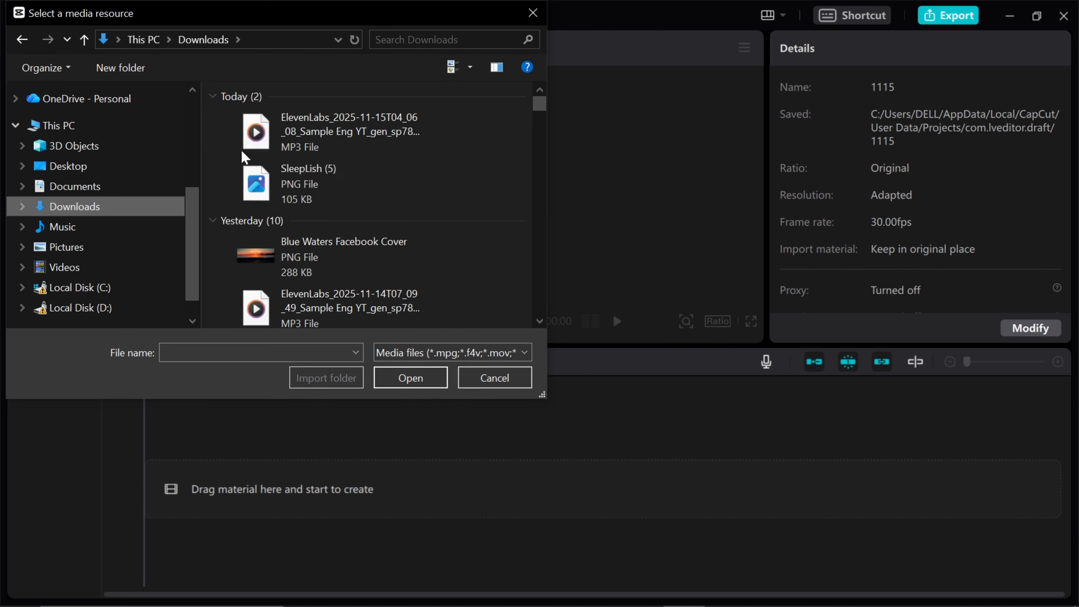
pyautogui.click(323, 137)
pyautogui.keyDown('ctrl'); pyautogui.click(323, 180); pyautogui.keyUp('ctrl')
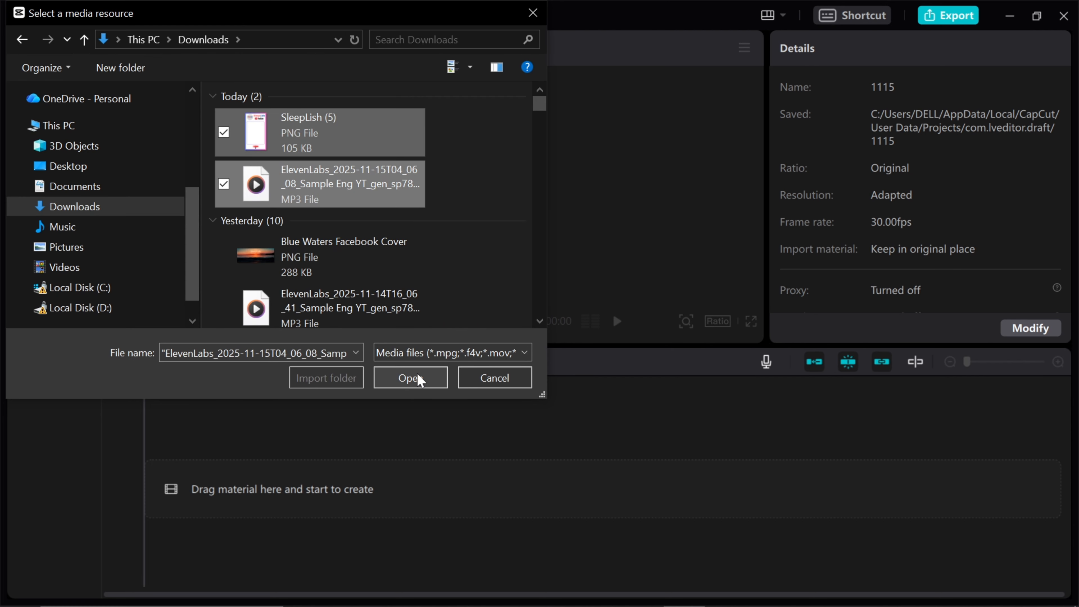
pyautogui.click(409, 378)
# Place the ElevenLabs audio and the SleepLish image at the timeline's start, and extend the image to the end of the audio
pyautogui.moveTo(296, 166); pyautogui.dragTo(151, 537)
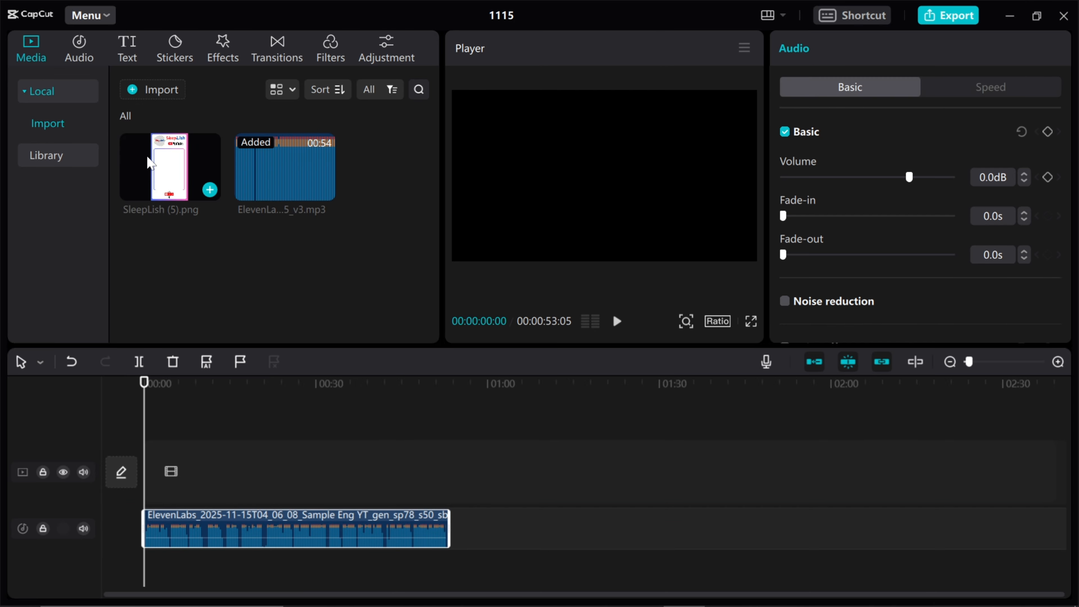
pyautogui.moveTo(150, 162); pyautogui.dragTo(168, 471)
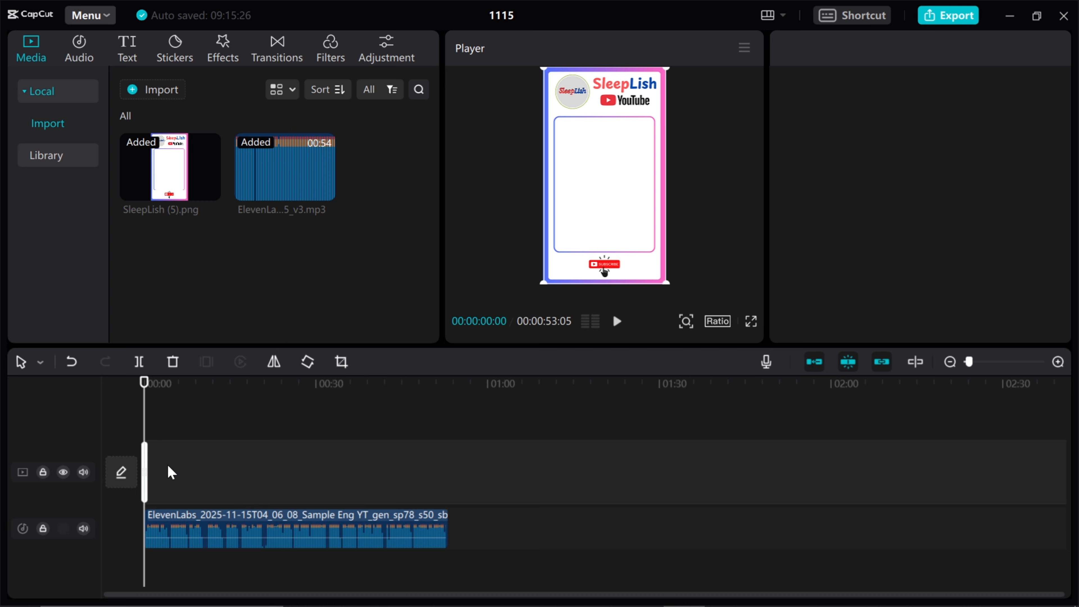
pyautogui.click(1057, 361)
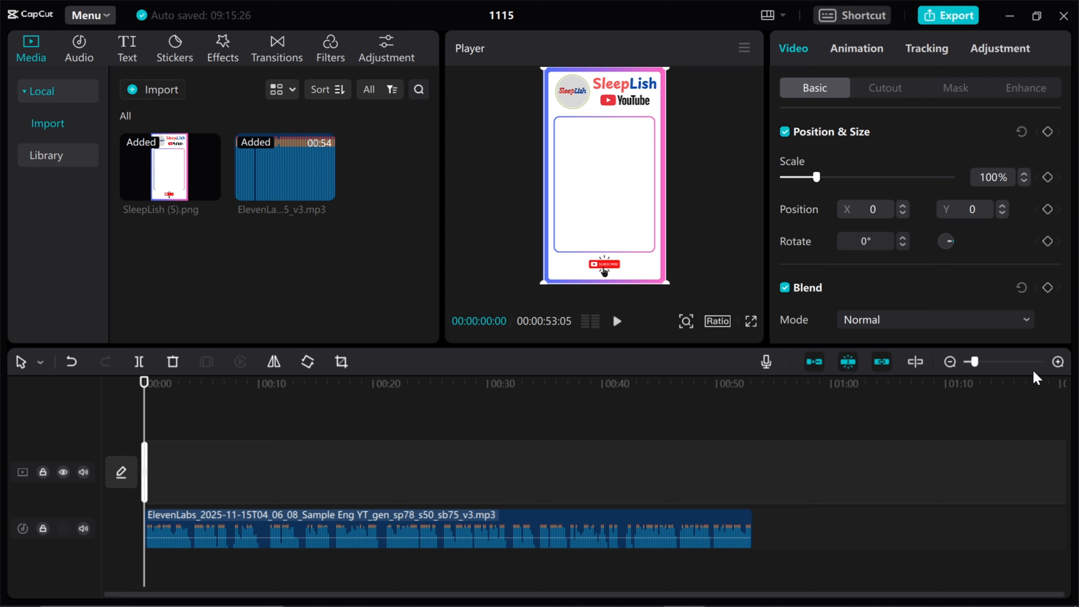
pyautogui.click(1058, 361)
pyautogui.moveTo(147, 472); pyautogui.dragTo(890, 473)
pyautogui.click(949, 361)
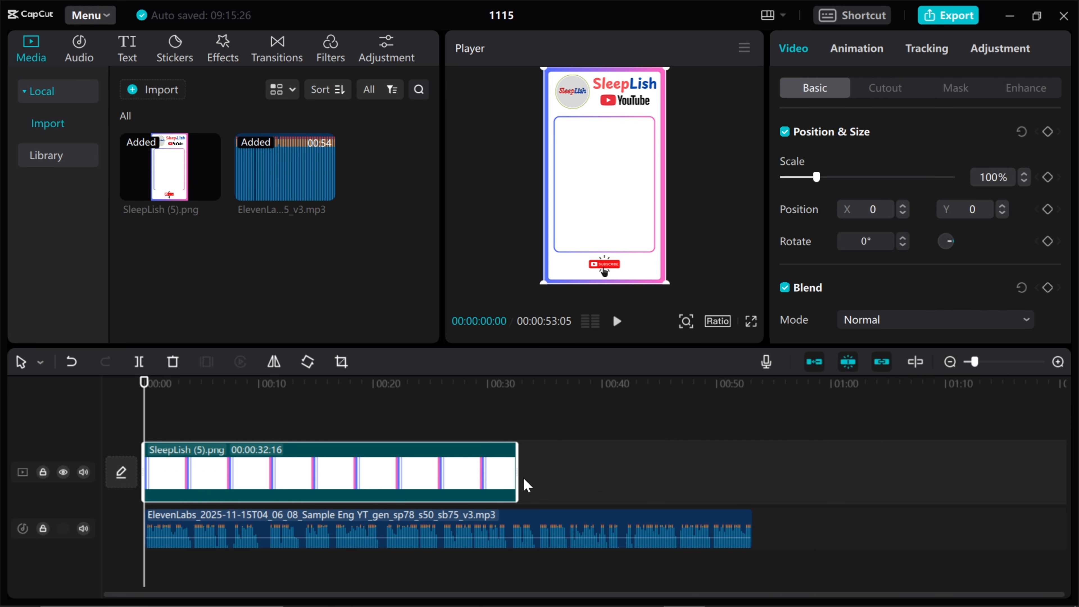
pyautogui.moveTo(517, 479); pyautogui.dragTo(753, 479)
pyautogui.click(785, 491)
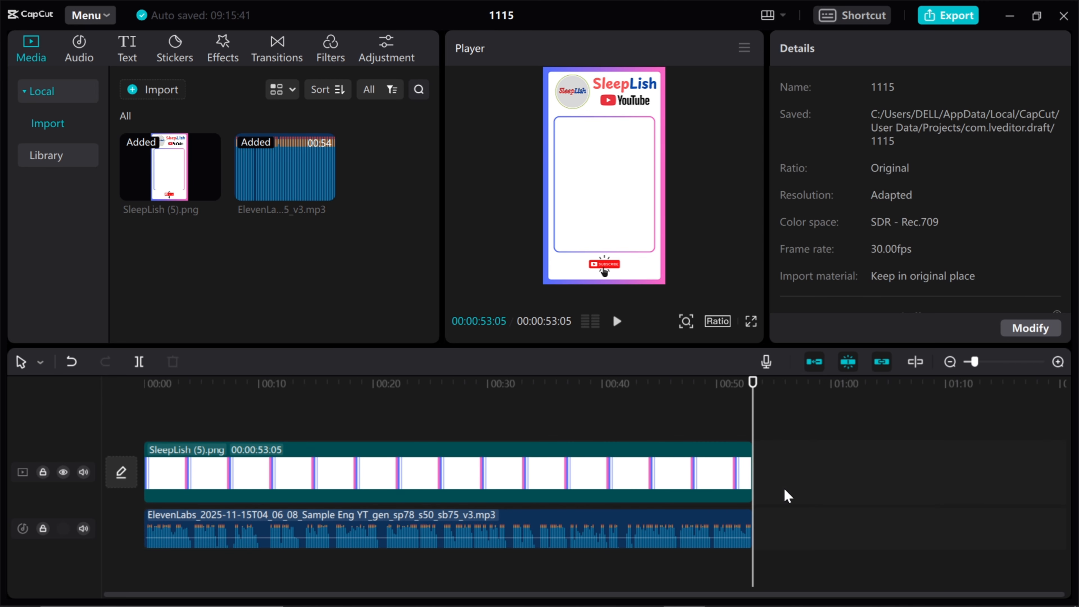
# Set the project's aspect ratio to 9:16 and return the playhead to the start of the timeline
pyautogui.click(717, 321)
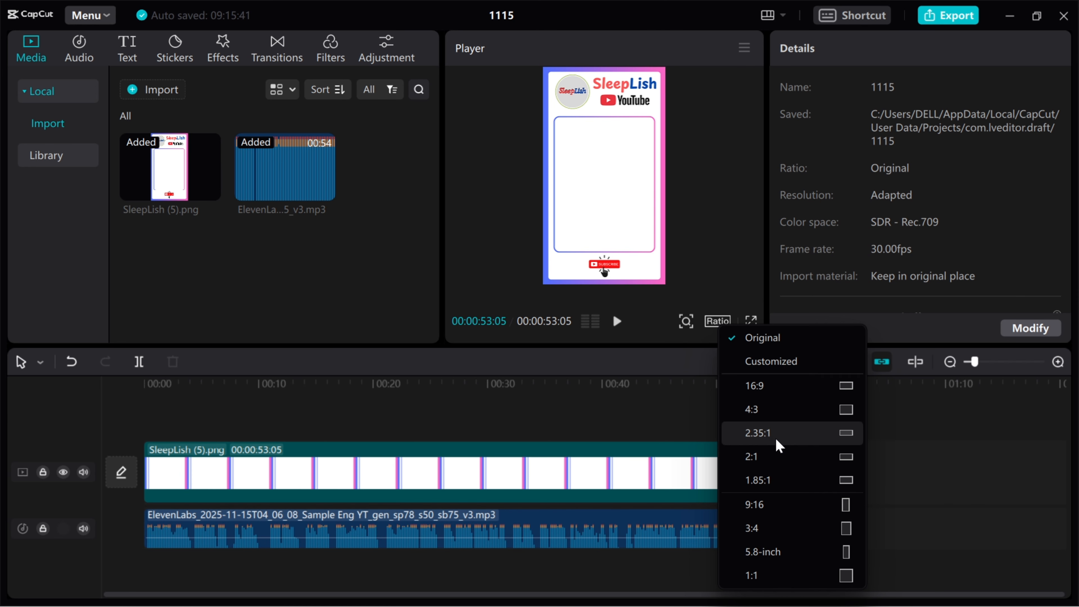
pyautogui.click(768, 515)
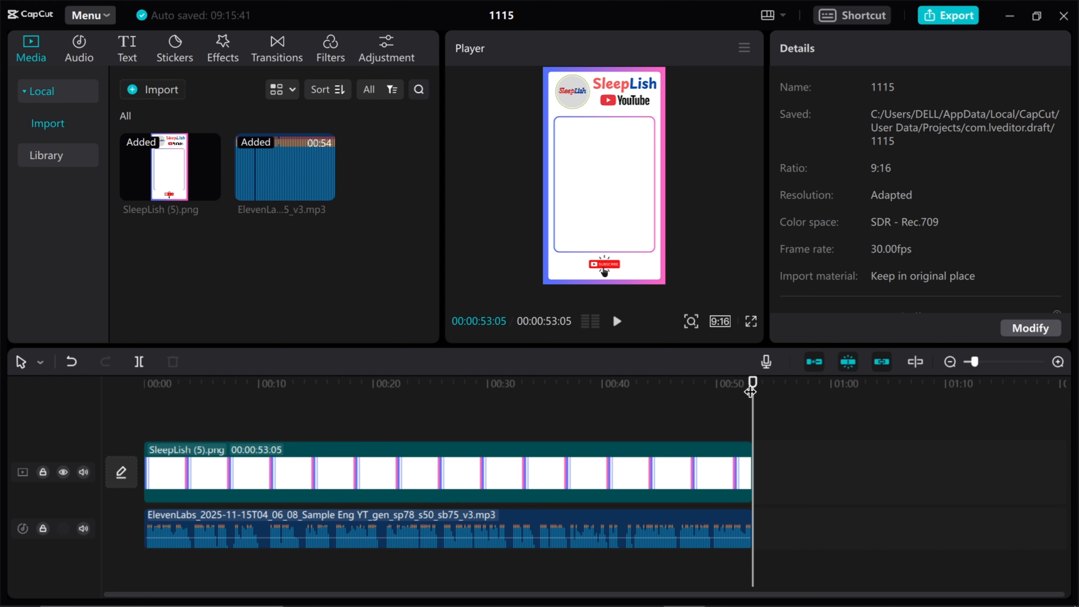
pyautogui.moveTo(751, 390); pyautogui.dragTo(89, 406)
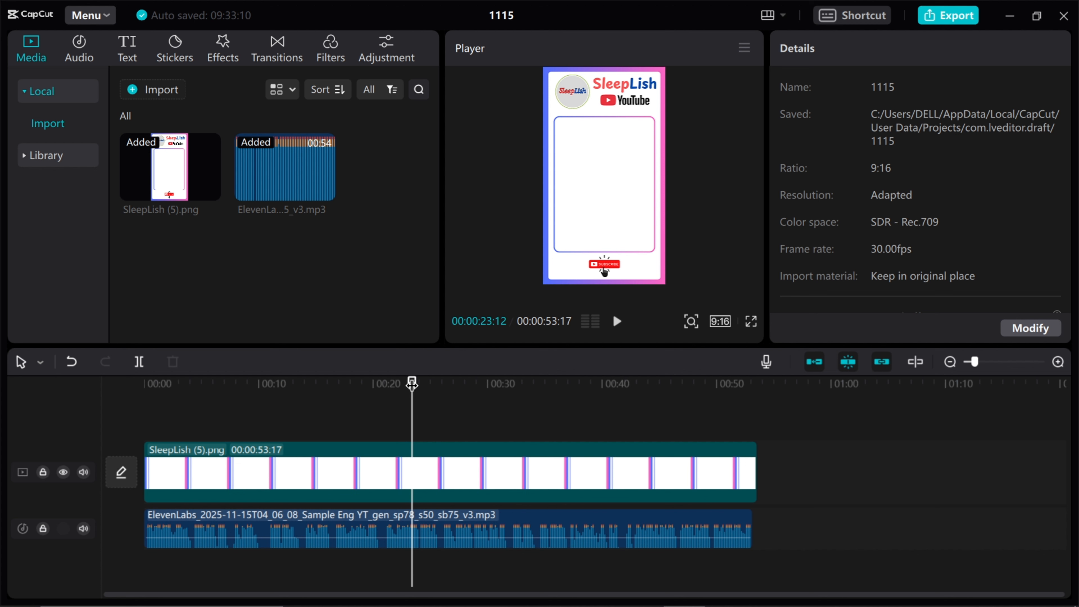
pyautogui.moveTo(411, 383); pyautogui.dragTo(139, 386)
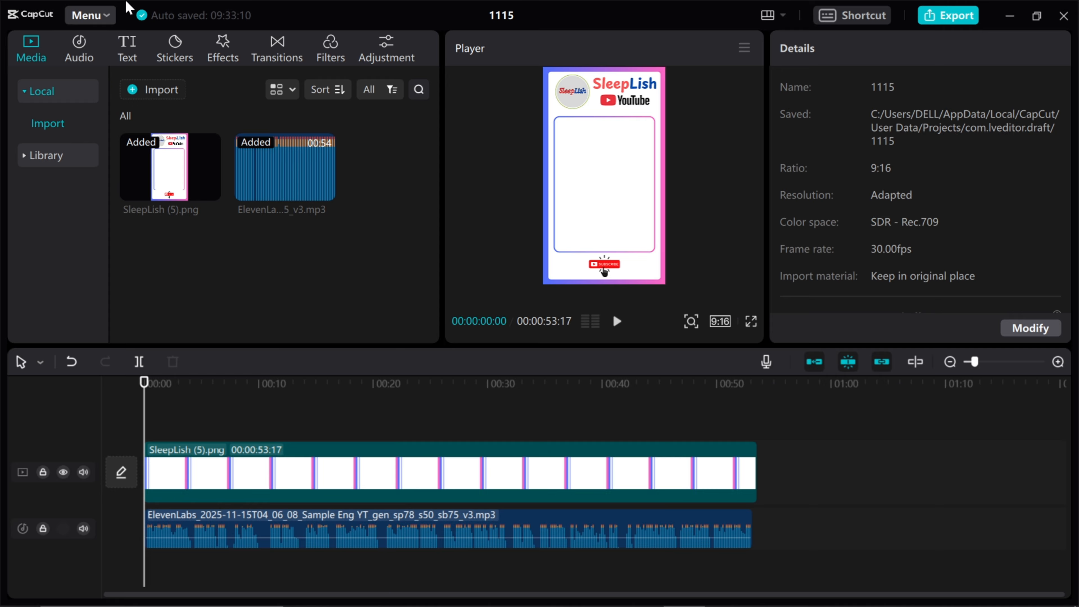
# Add a text clip at the timeline's start reading "The fastest way to improve spoken English is to use the language every day, even in small moments."
pyautogui.click(125, 64)
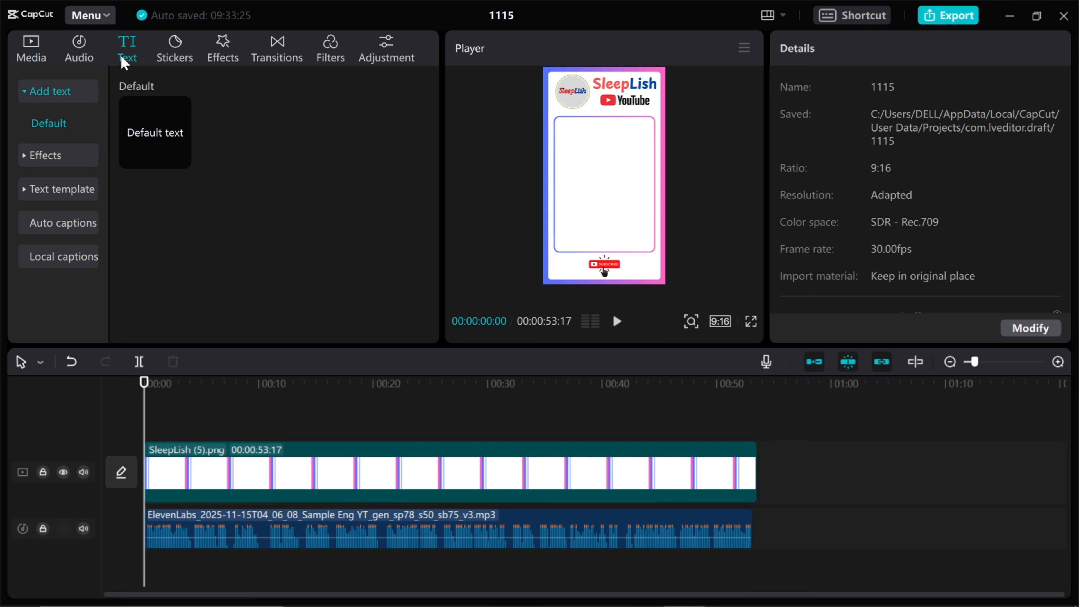
pyautogui.moveTo(142, 111); pyautogui.dragTo(156, 434)
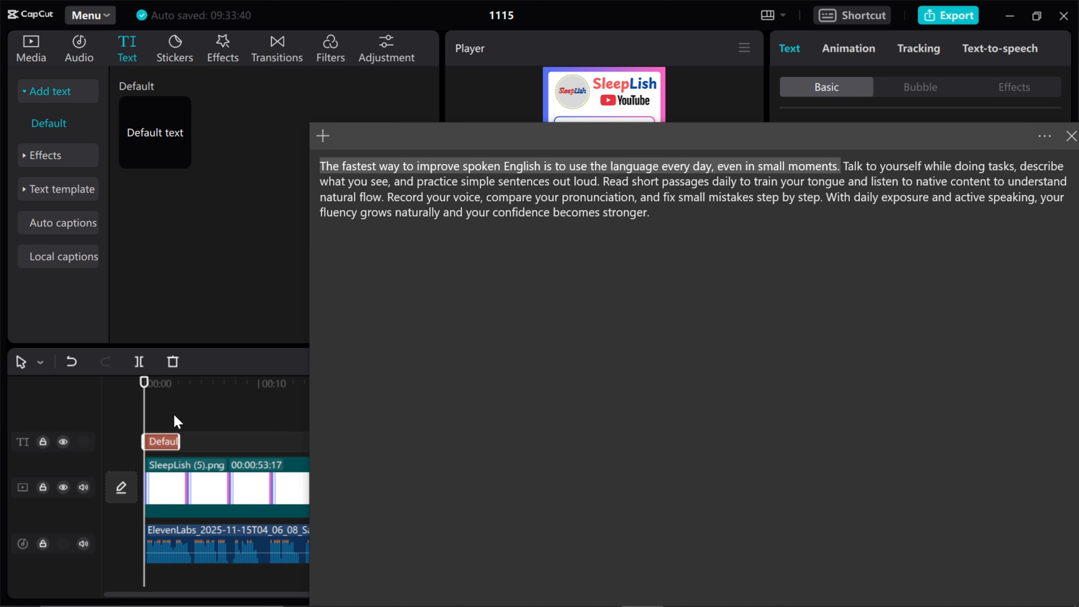
pyautogui.click(161, 439)
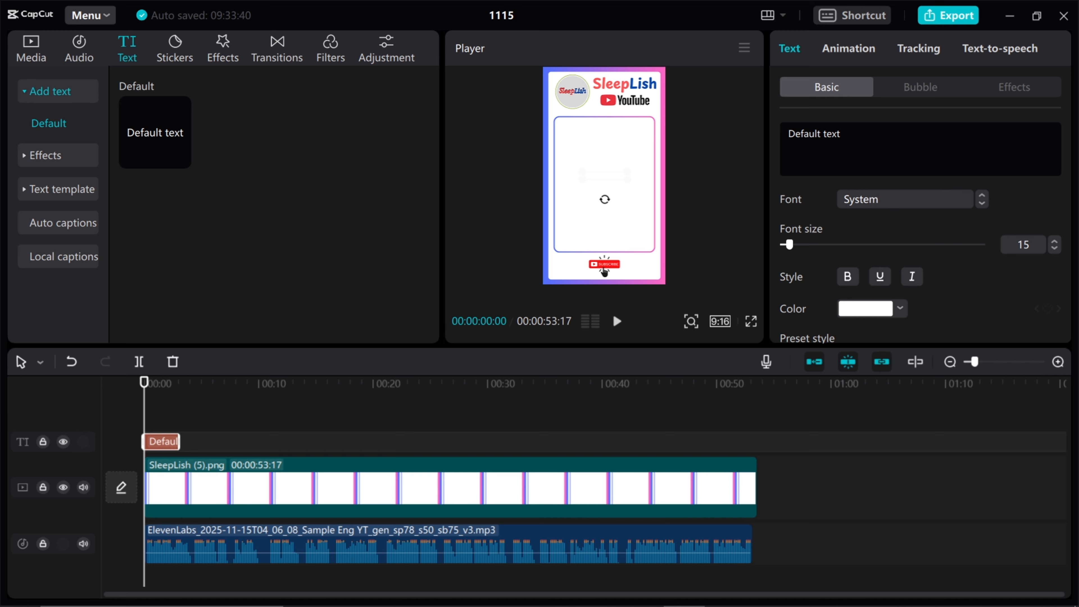
pyautogui.click(828, 137)
pyautogui.write('The fastest way to improve spoken English is to use the language every day, even in small moments.')
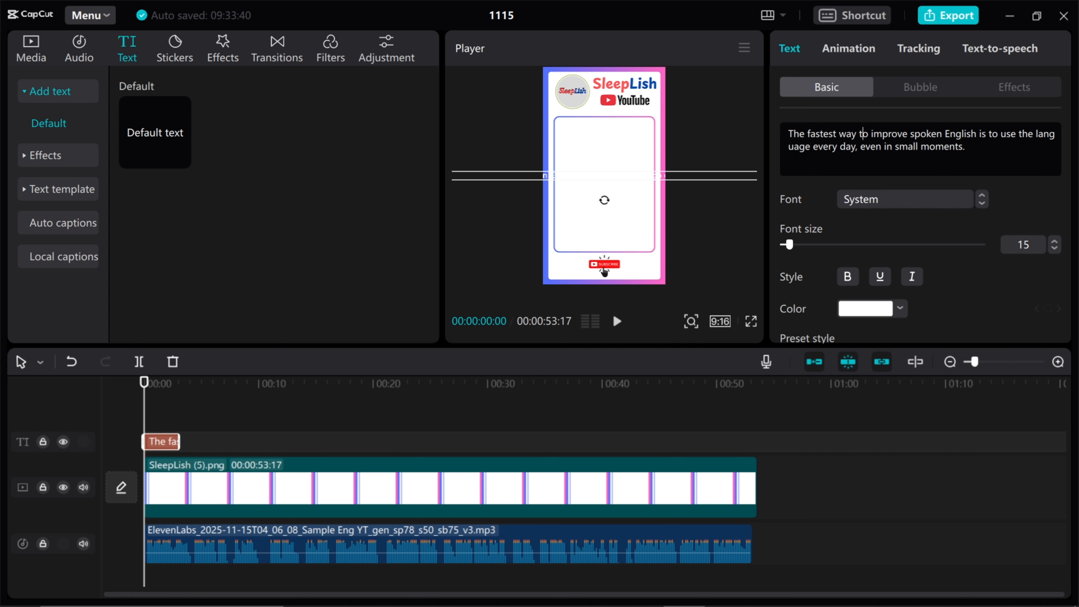
# Break the caption into eight lines: "The fastest way / to improve / spoken English / is to use the / language / every day, / even in small / moments."
pyautogui.press('Return')
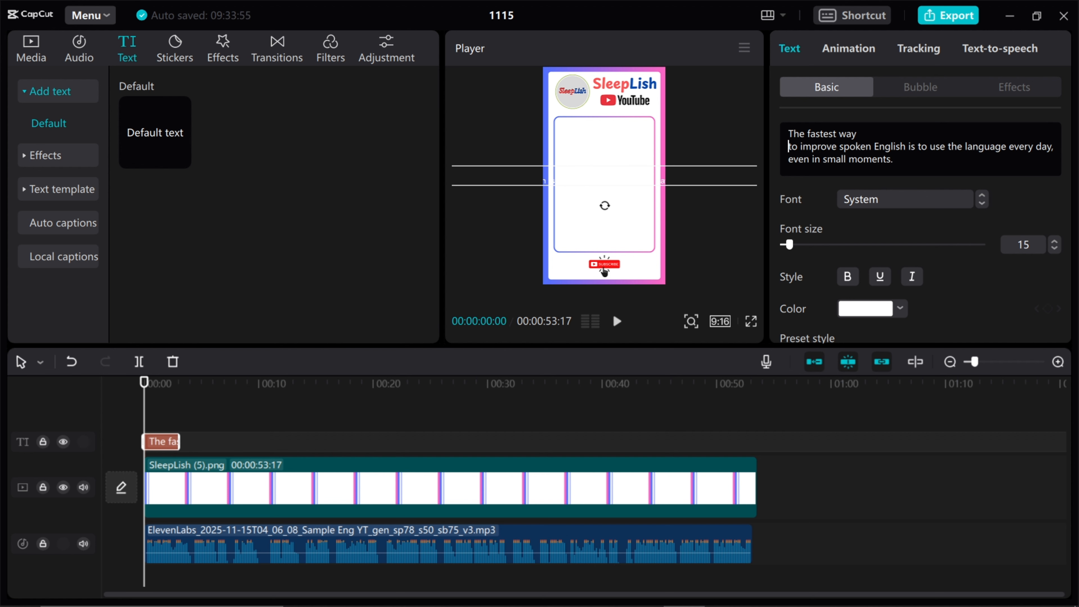
pyautogui.click(839, 146)
pyautogui.press('Return')
pyautogui.click(857, 160)
pyautogui.press('Return')
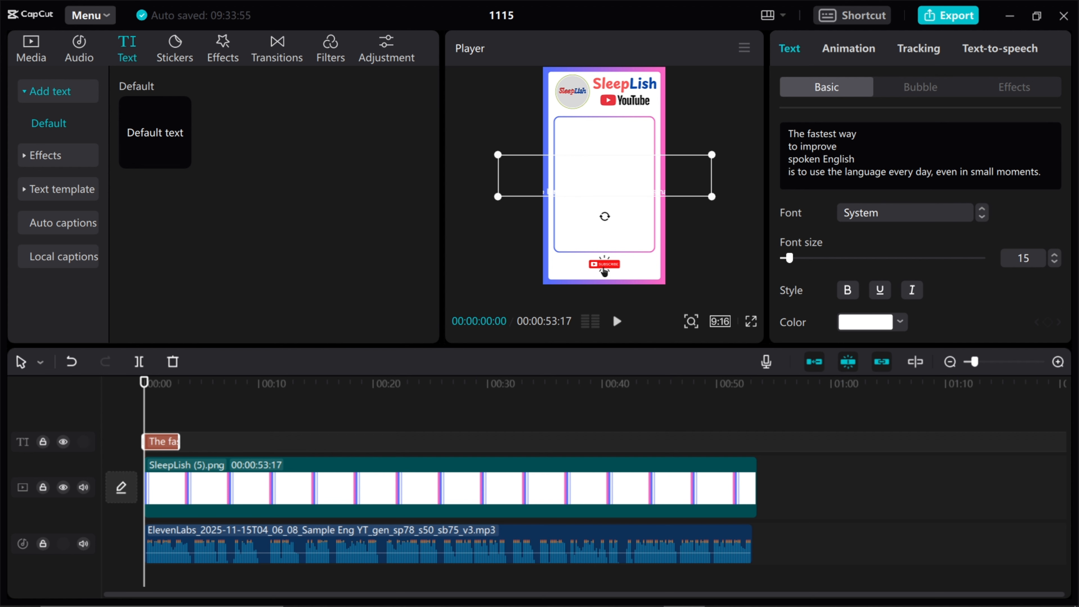
pyautogui.click(846, 171)
pyautogui.press('Return')
pyautogui.click(824, 184)
pyautogui.press('Return')
pyautogui.click(832, 183)
pyautogui.press('Return')
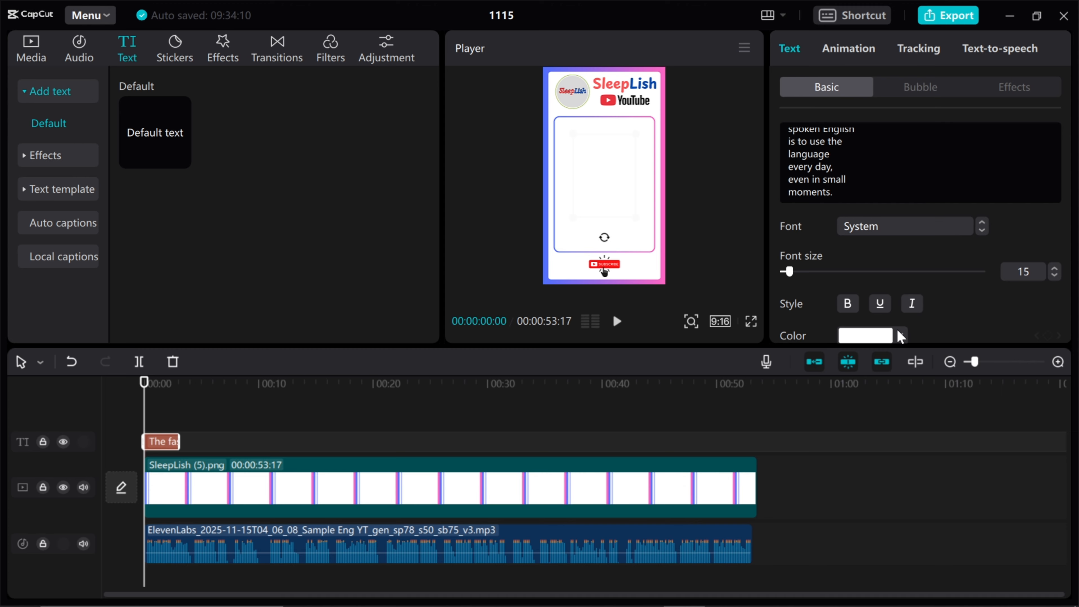
# Apply the preset style with yellow letters and a black outline to the caption
pyautogui.click(895, 329)
pyautogui.click(1028, 321)
pyautogui.scroll(-5, 1071, 191)
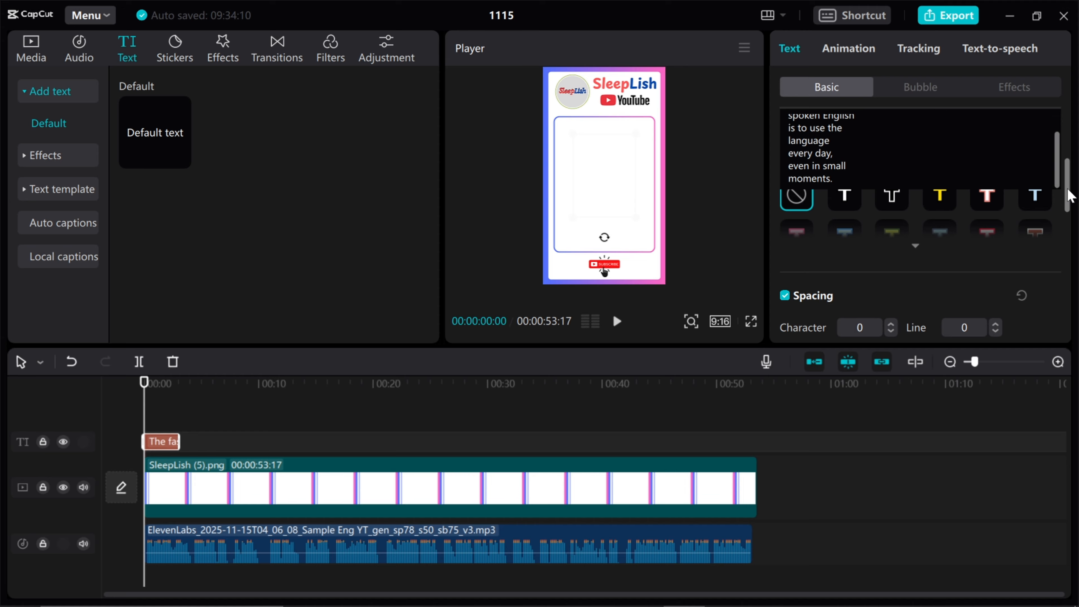
pyautogui.scroll(2, 1071, 196)
pyautogui.click(919, 299)
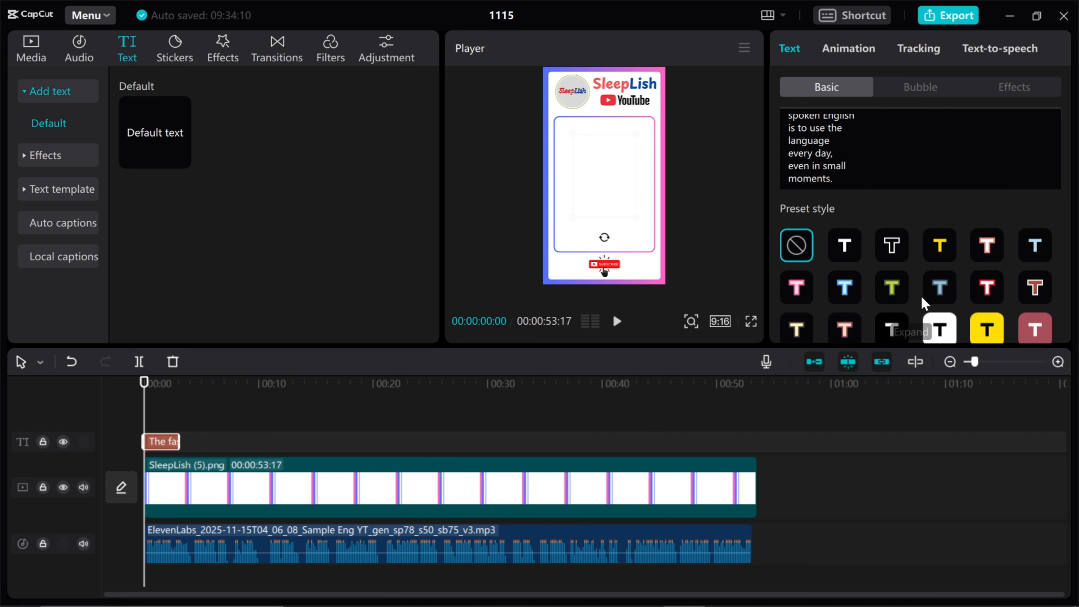
pyautogui.click(939, 249)
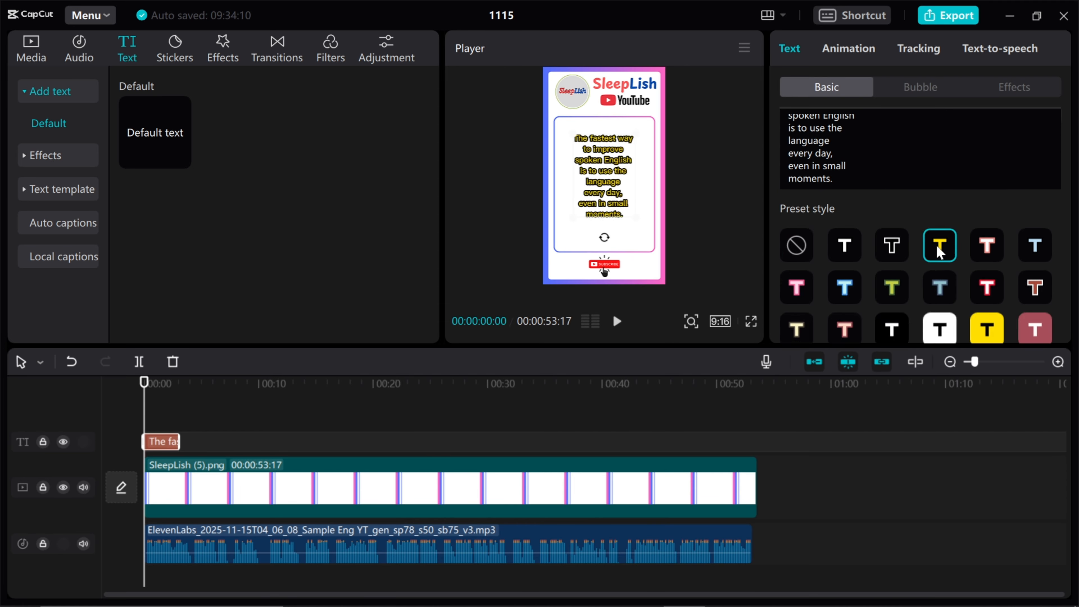
# Change the caption's font to Shoika
pyautogui.scroll(4, 1069, 202)
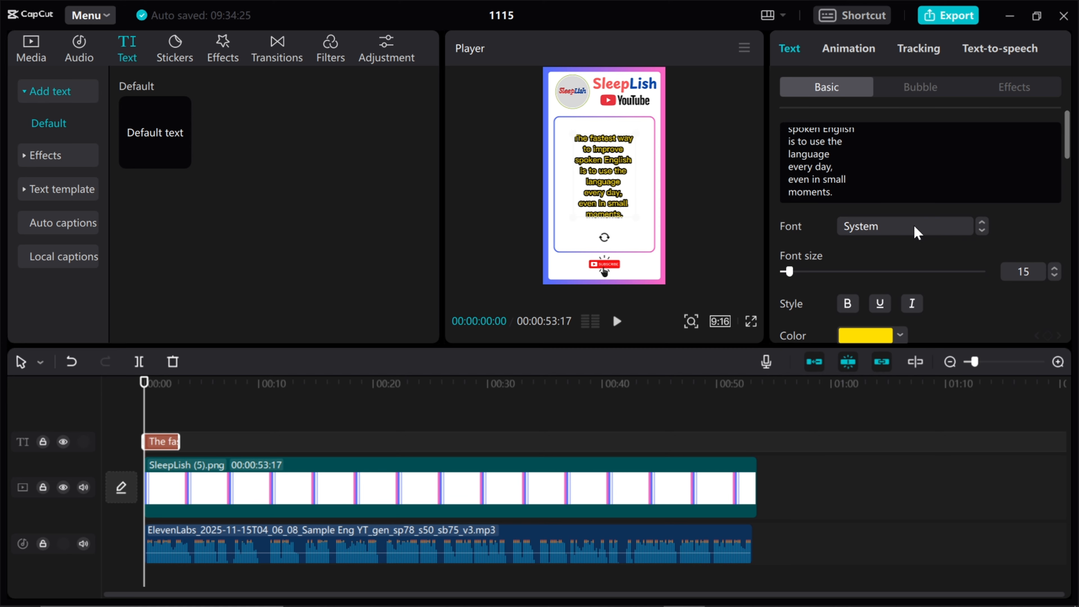
pyautogui.click(918, 233)
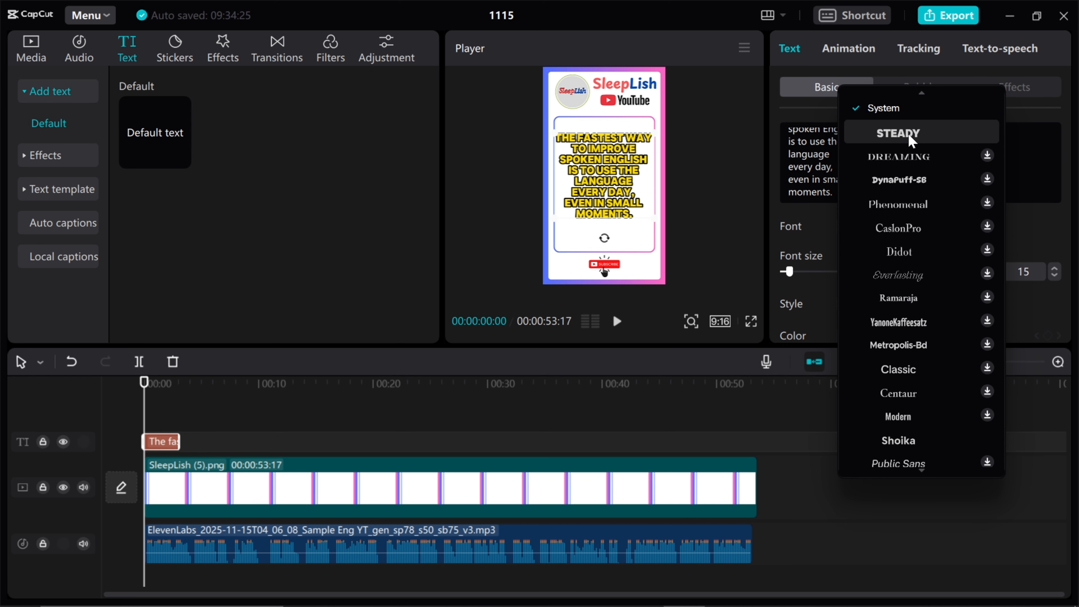
pyautogui.click(921, 437)
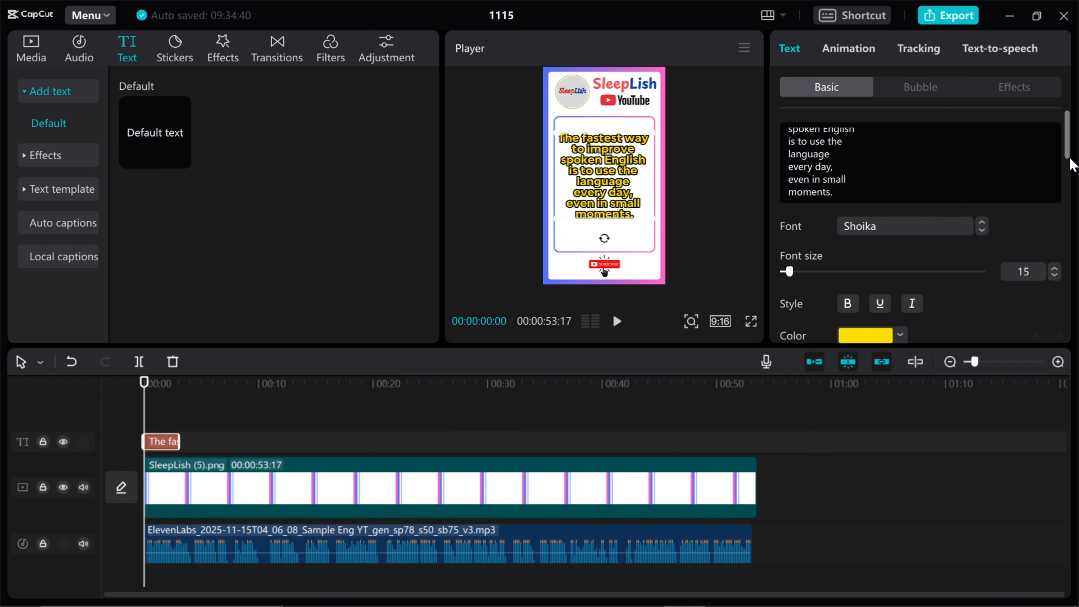
# Set the caption's line spacing to 8 and move the text down so it sits centred inside the rounded frame
pyautogui.scroll(-5, 1023, 272)
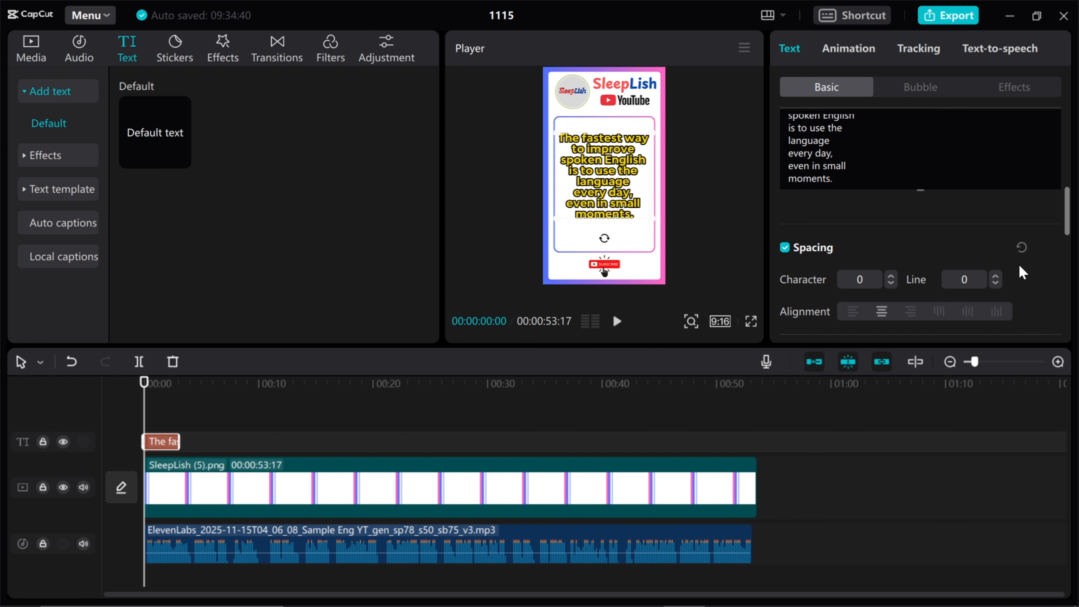
pyautogui.click(995, 275)
pyautogui.click(995, 276)
pyautogui.click(995, 276)
pyautogui.click(995, 276)
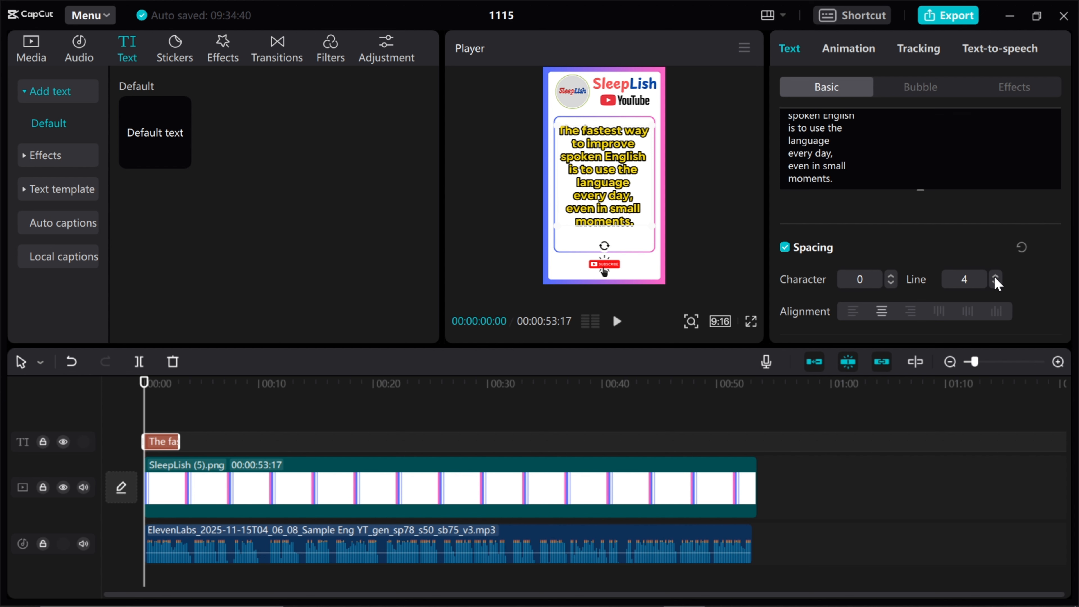
pyautogui.click(995, 275)
pyautogui.click(995, 275)
pyautogui.click(995, 275)
pyautogui.click(995, 275)
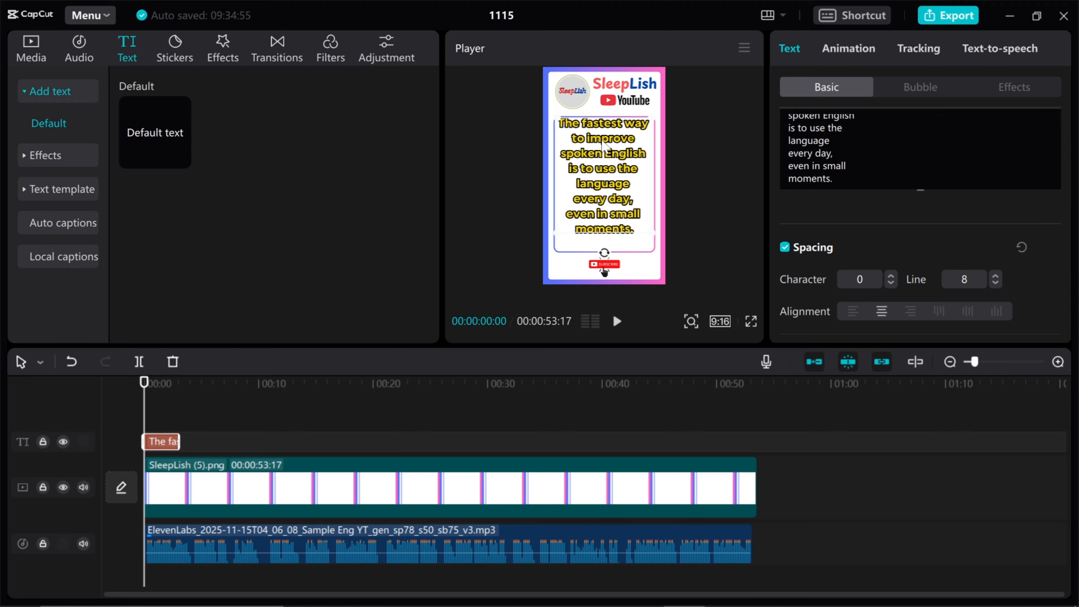
pyautogui.moveTo(602, 141); pyautogui.dragTo(600, 162)
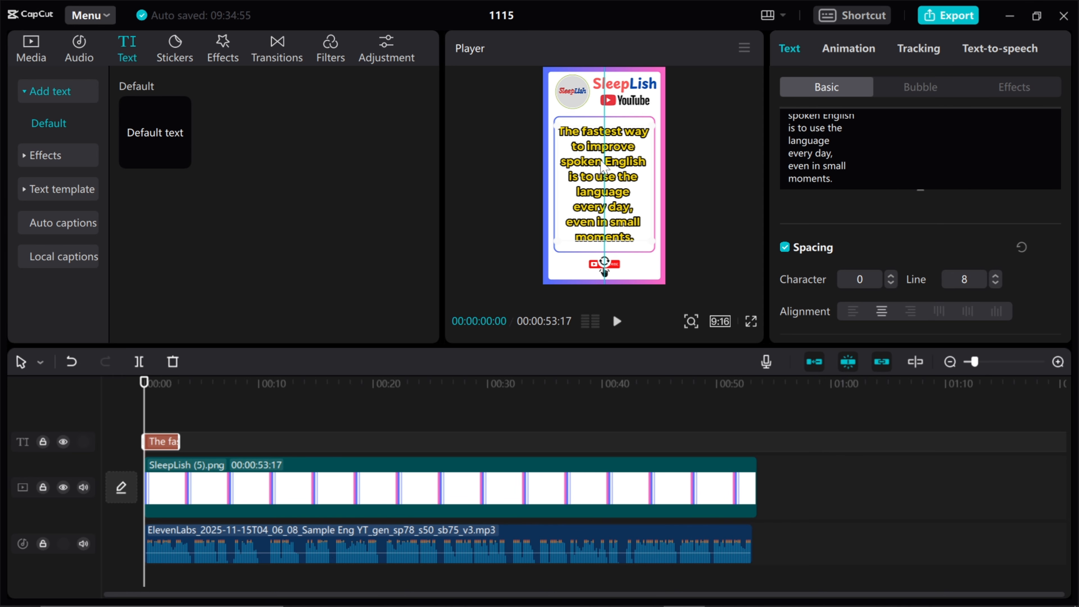
pyautogui.moveTo(602, 167); pyautogui.dragTo(603, 167)
# Give the caption the Type 1 entrance animation after briefly previewing the playback
pyautogui.click(617, 322)
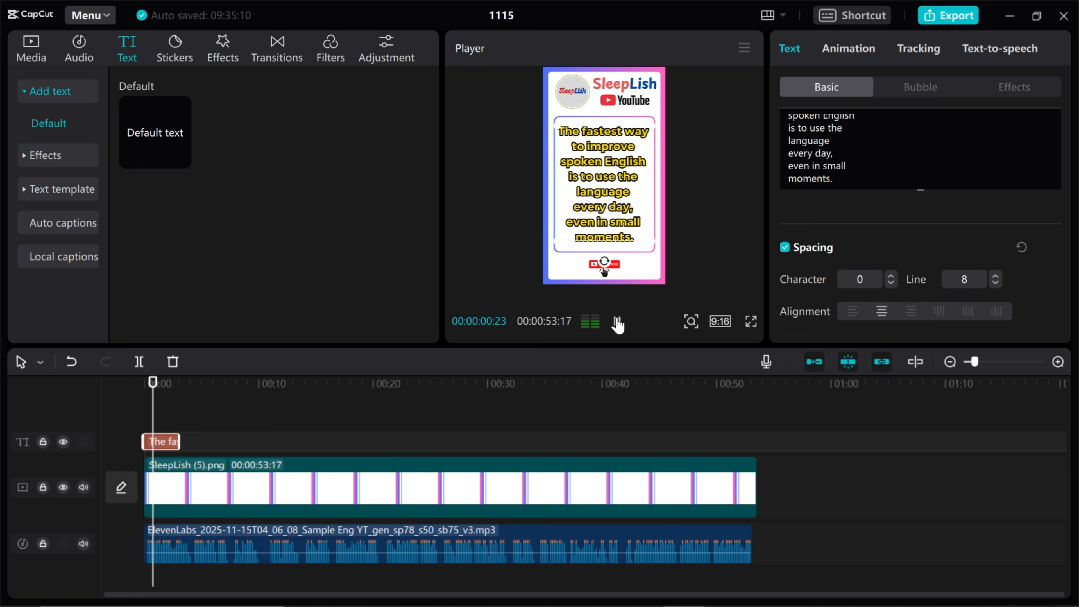
pyautogui.click(616, 321)
pyautogui.click(852, 49)
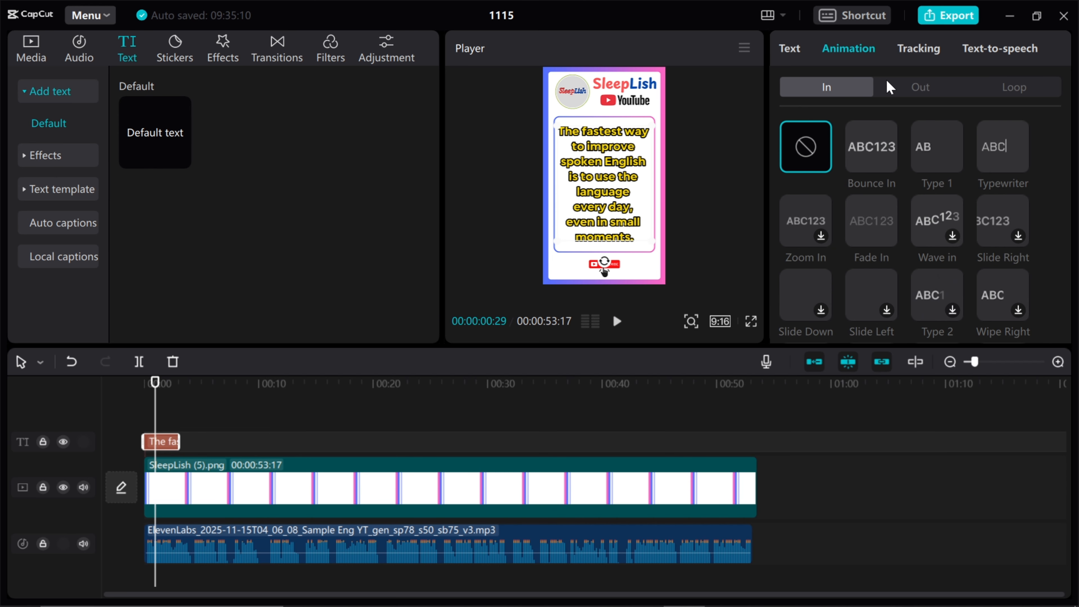
pyautogui.click(935, 148)
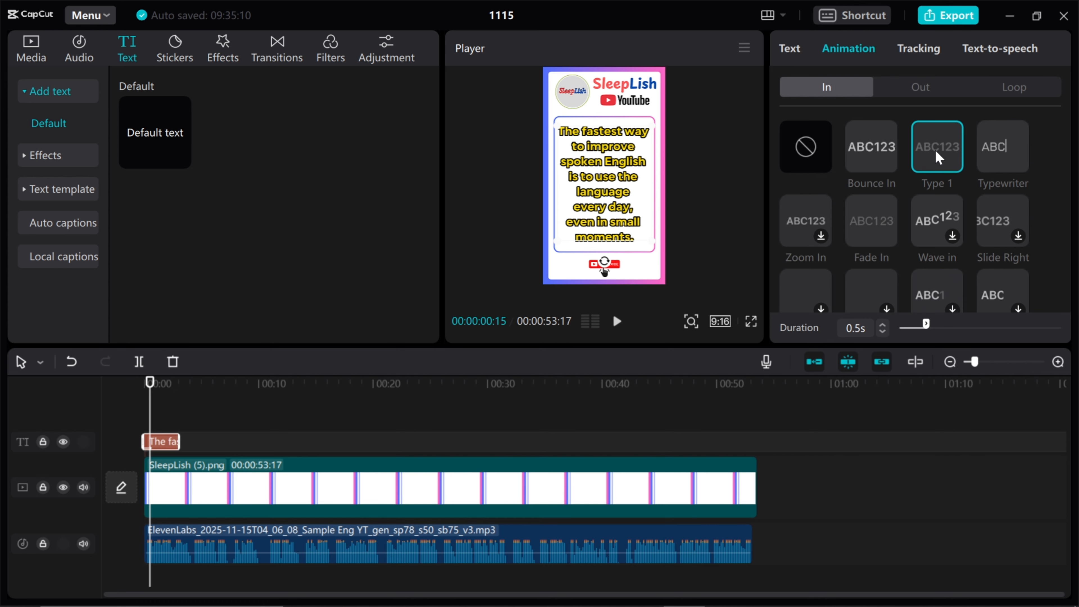
# Play the voiceover from the start and extend the caption clip to about 10 seconds on the timeline
pyautogui.click(141, 383)
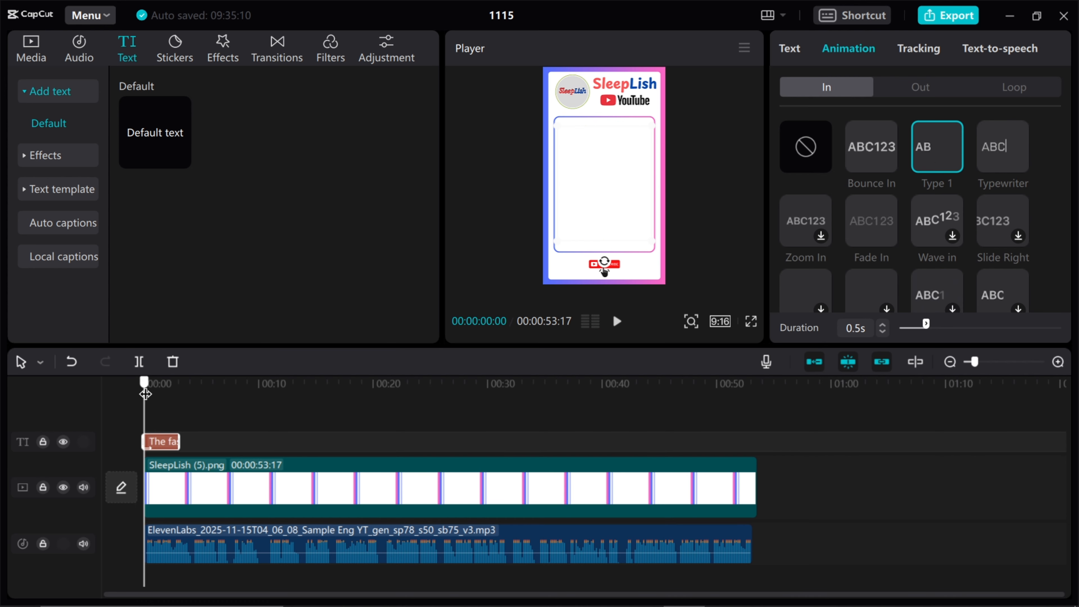
pyautogui.click(616, 322)
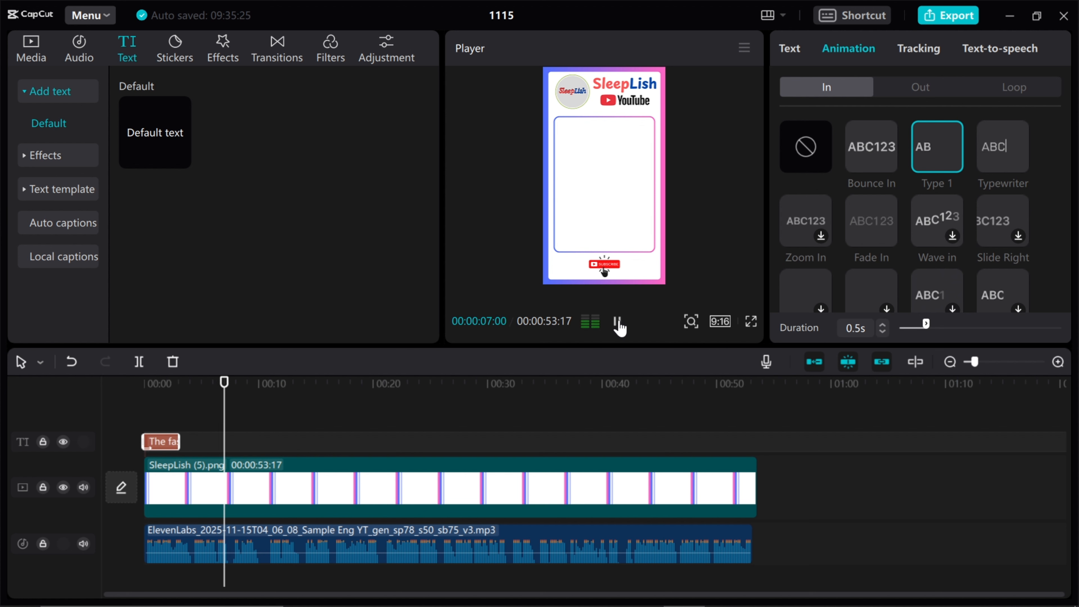
pyautogui.click(616, 321)
pyautogui.moveTo(182, 442); pyautogui.dragTo(267, 441)
pyautogui.click(615, 321)
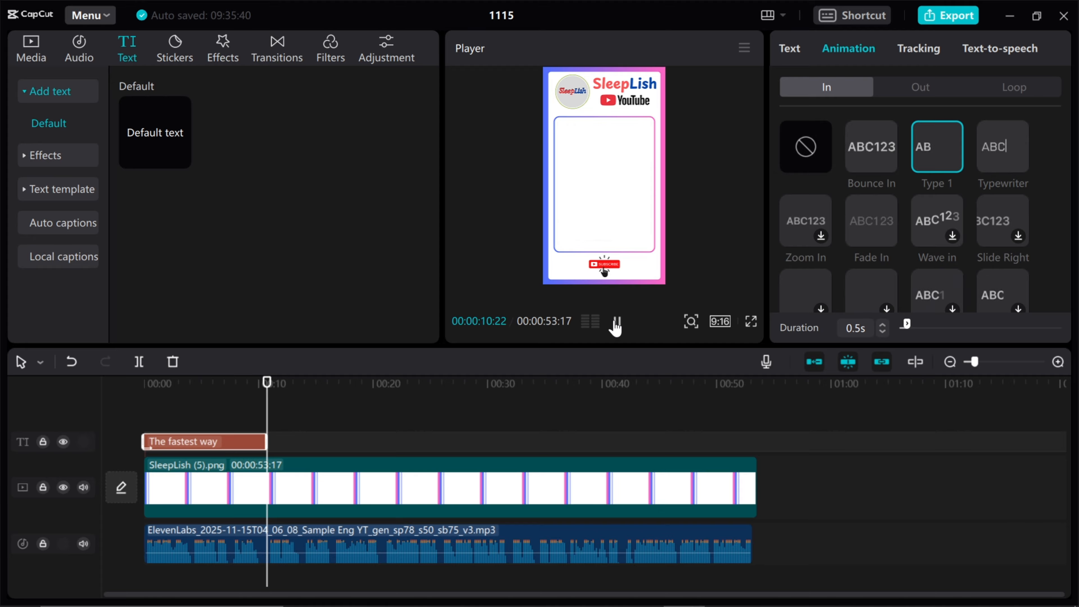
pyautogui.click(614, 320)
# Place a copy of the styled caption directly after the first one, with the playhead at 00:00:10:19
pyautogui.moveTo(279, 383); pyautogui.dragTo(234, 394)
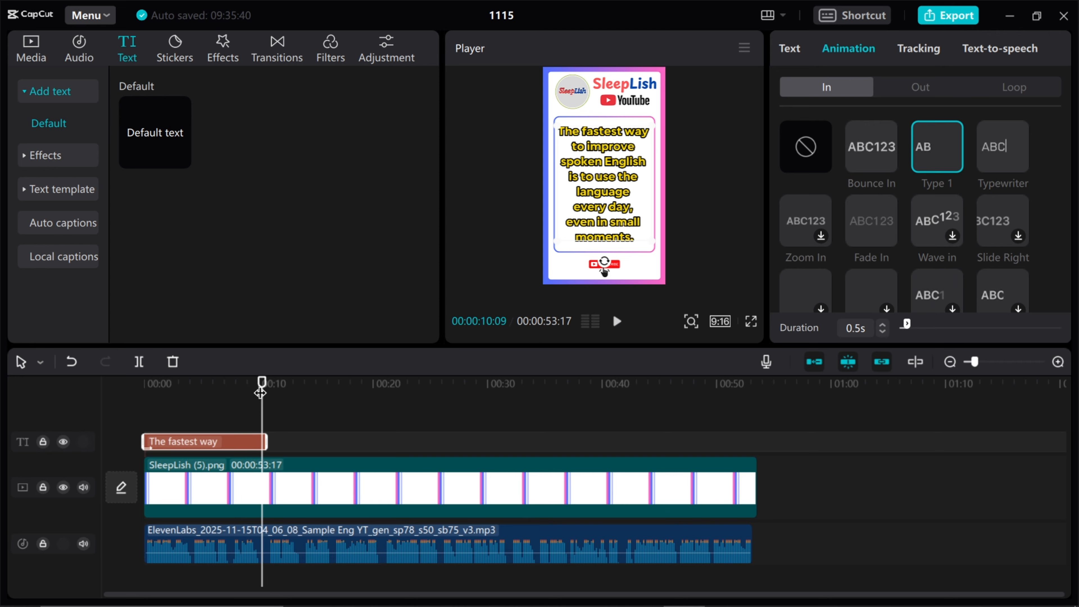
pyautogui.moveTo(262, 386); pyautogui.dragTo(265, 386)
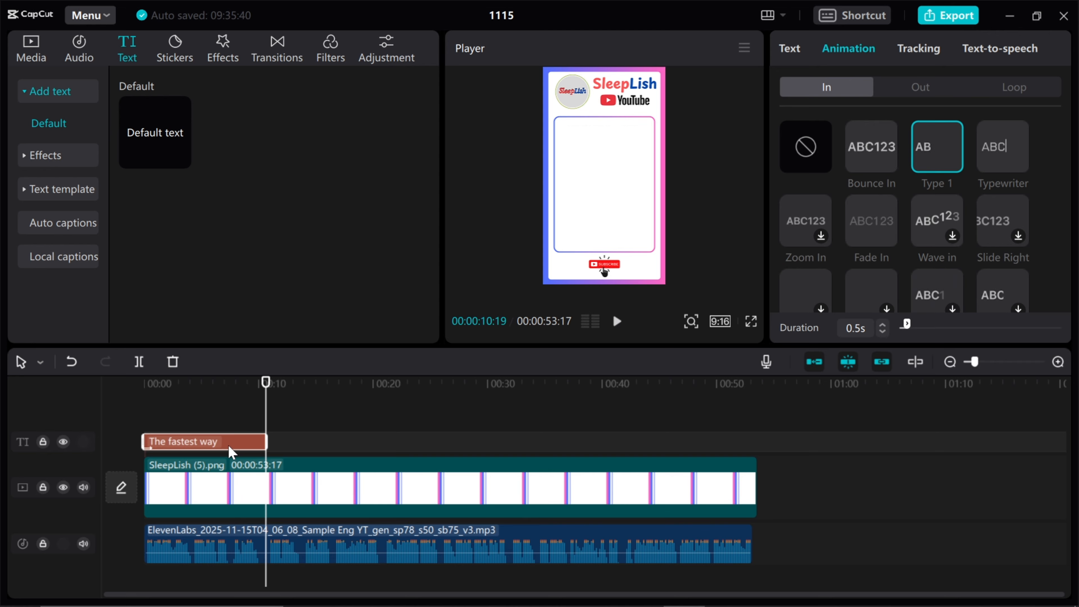
pyautogui.hotkey('ctrl', 'v')
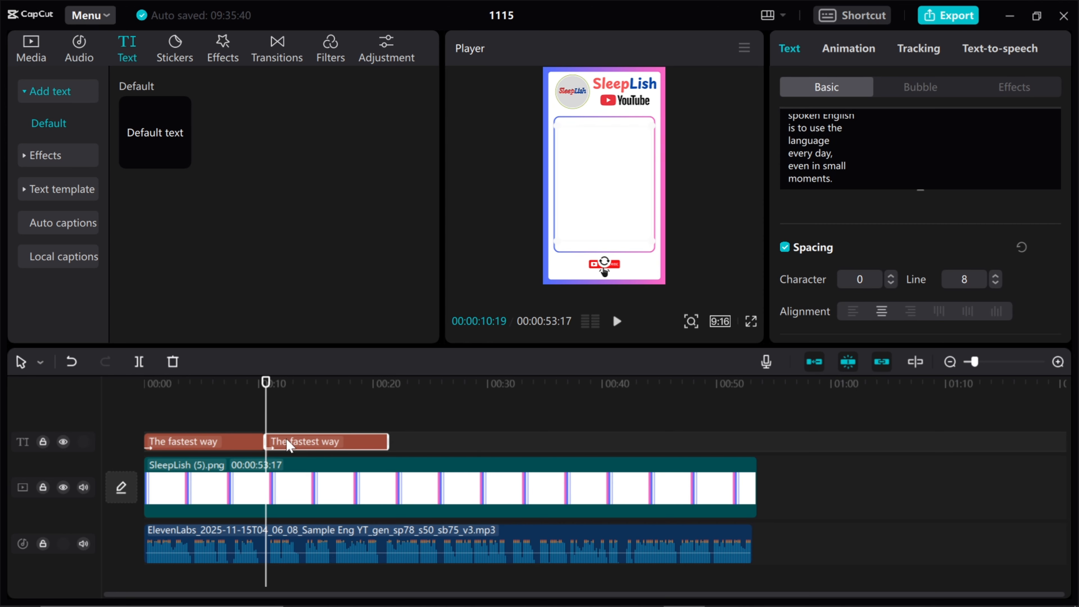
# Replace the second caption's text with "Talk to yourself while doing tasks, describe what you see," copied from the script note
pyautogui.hotkey('alt', 'Tab')
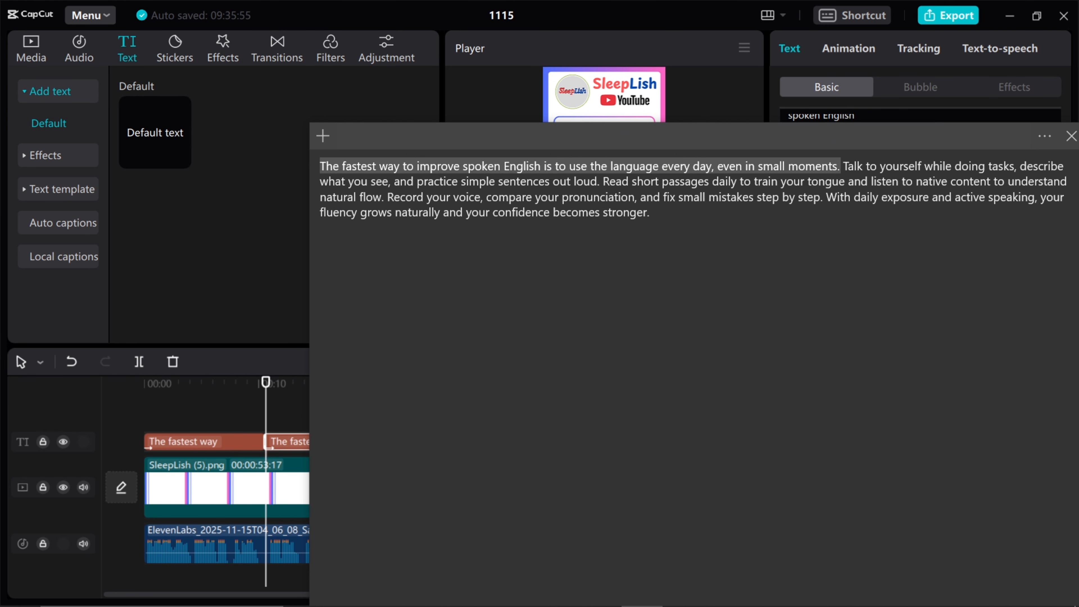
pyautogui.moveTo(841, 166); pyautogui.dragTo(390, 182)
pyautogui.hotkey('ctrl', 'c')
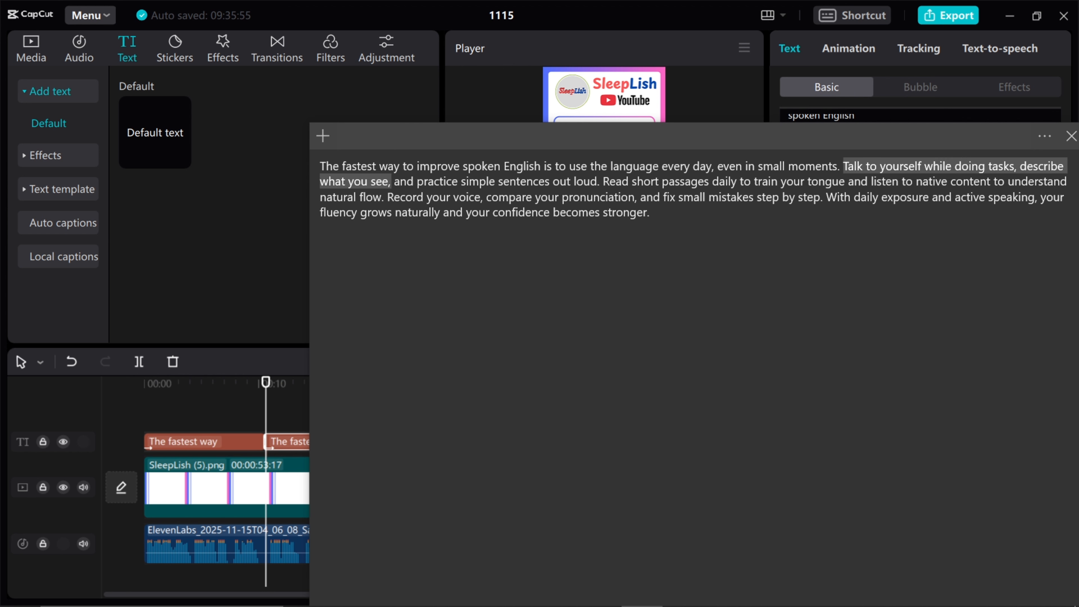
pyautogui.hotkey('alt', 'Tab')
pyautogui.hotkey('ctrl', 'a')
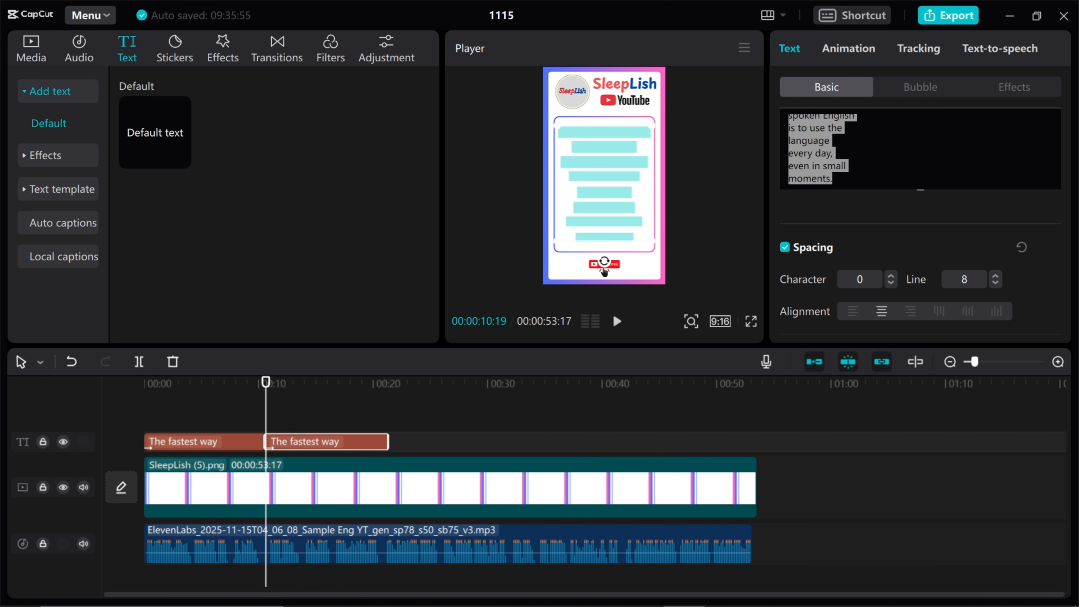
pyautogui.hotkey('ctrl', 'v')
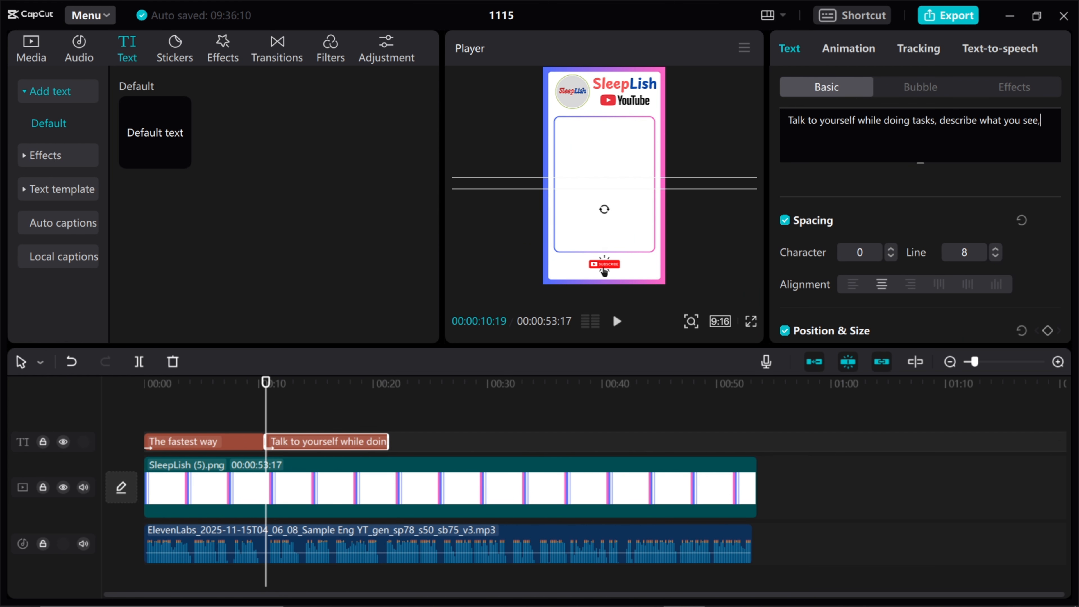
# Break the second caption into four lines: "Talk to yourself", "while doing", "tasks, describe", "what you see,"
pyautogui.press('Return')
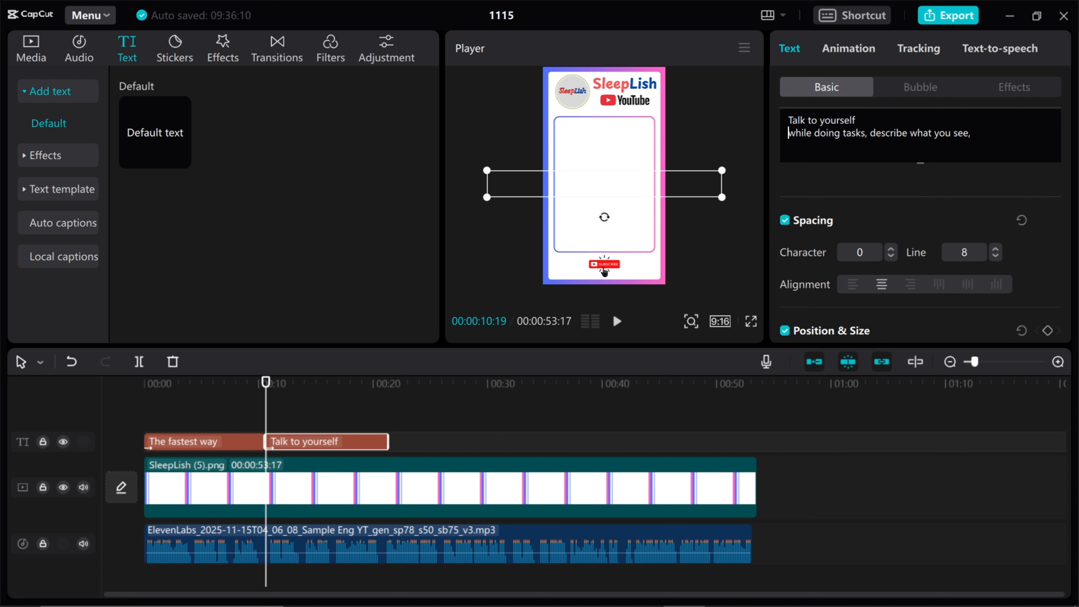
pyautogui.click(842, 133)
pyautogui.press('Return')
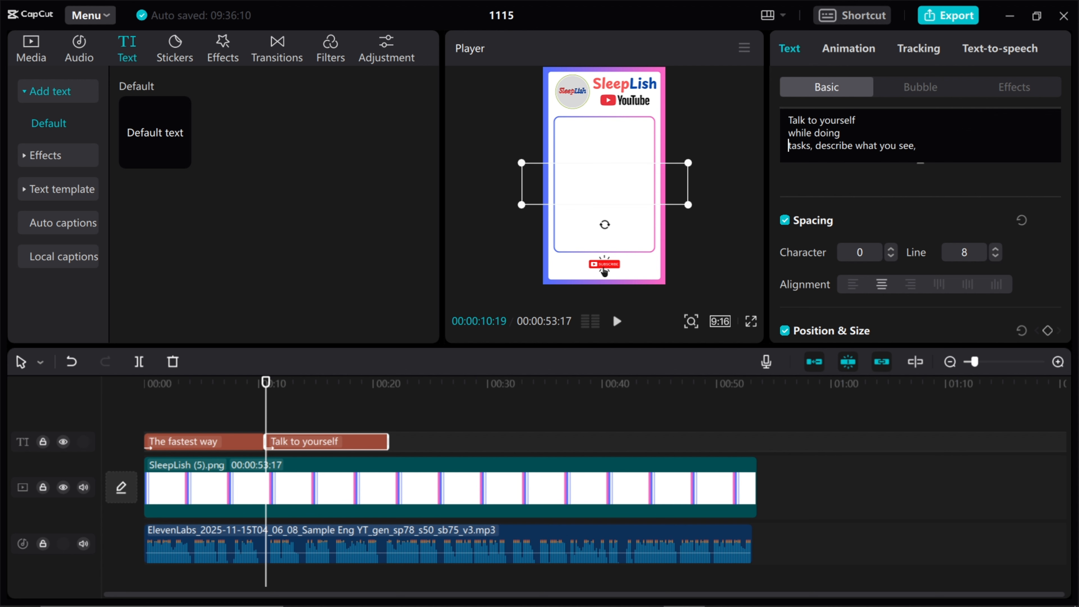
pyautogui.press('Return')
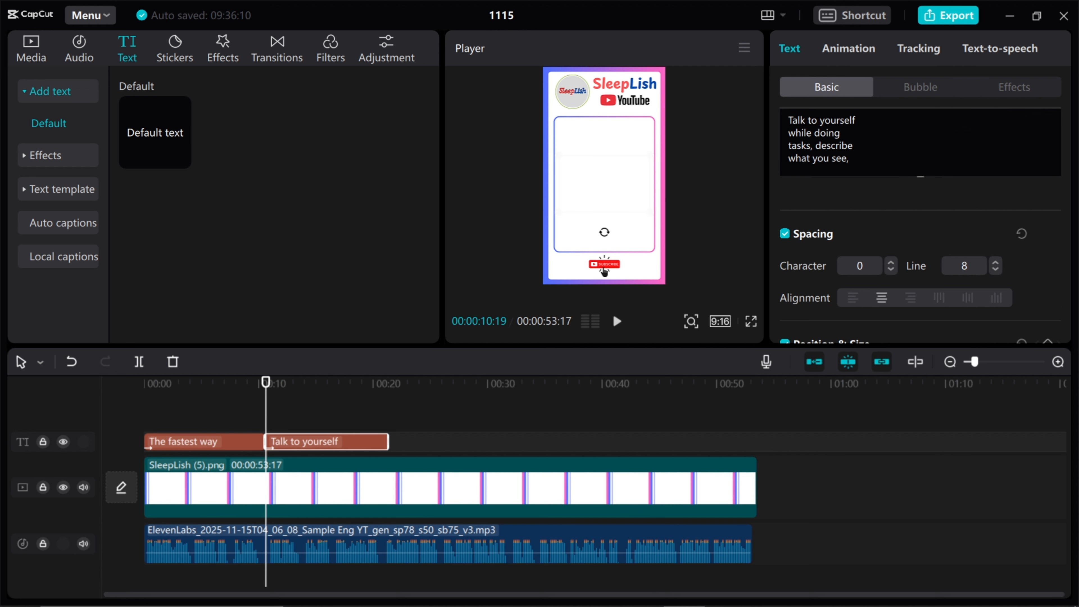
# Play the voiceover through the second caption's phrase and cut the caption's end at 00:00:16:18
pyautogui.click(617, 321)
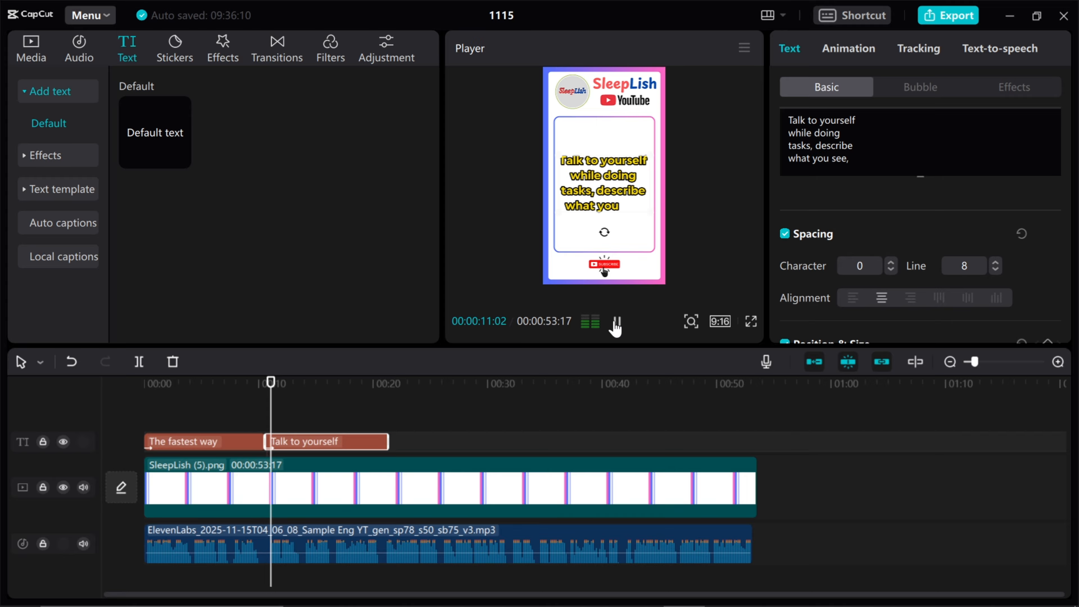
pyautogui.click(616, 321)
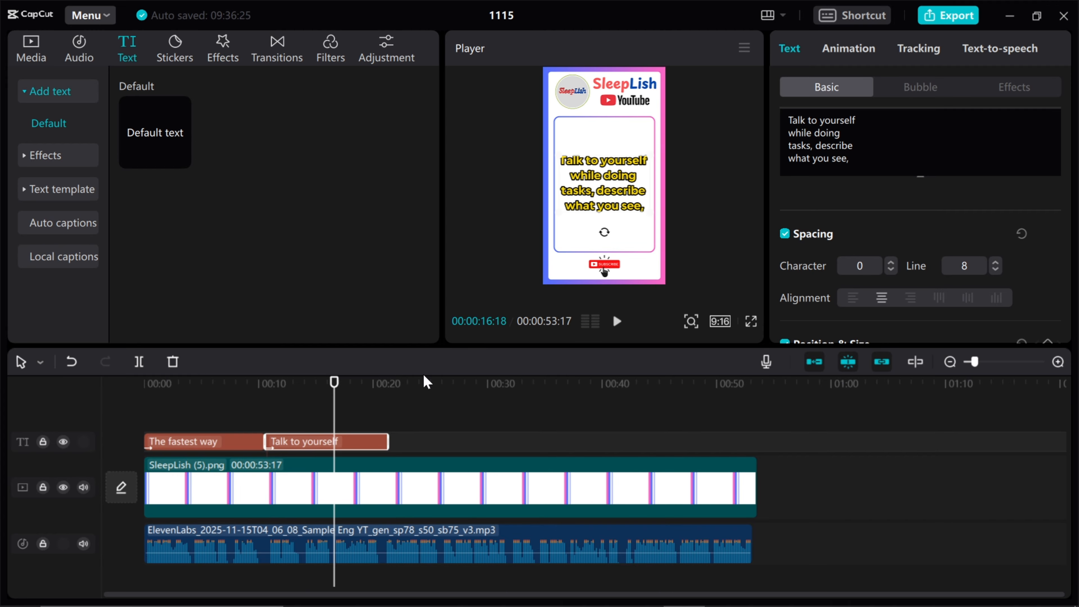
pyautogui.press('w')
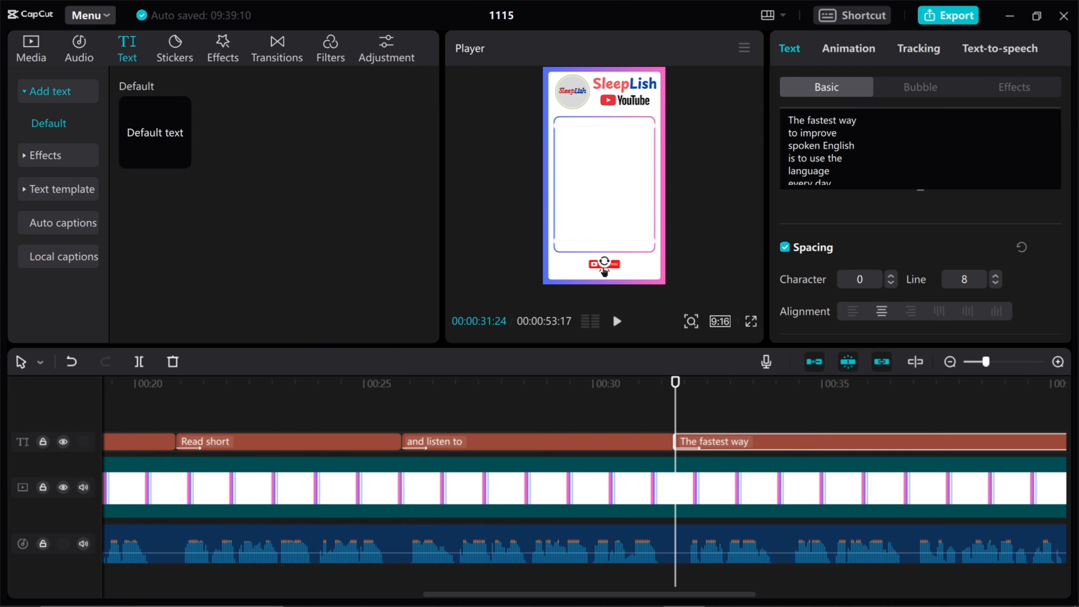
# Replace the caption text at 00:00:31:24 with "Record your voice, compare your pronunciation," and break it into four lines
pyautogui.click(722, 441)
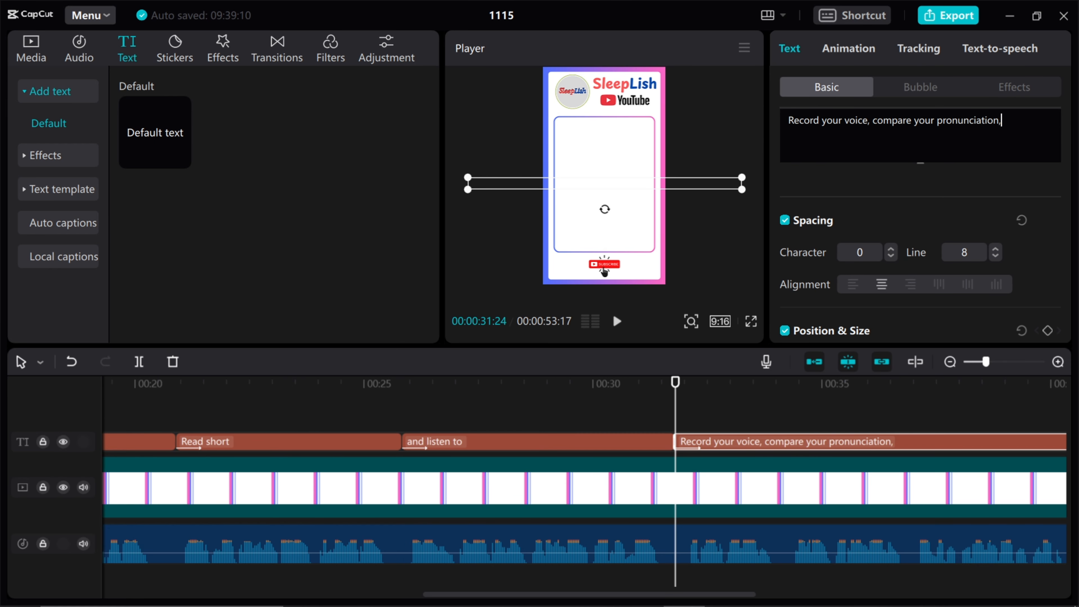
pyautogui.press('Return')
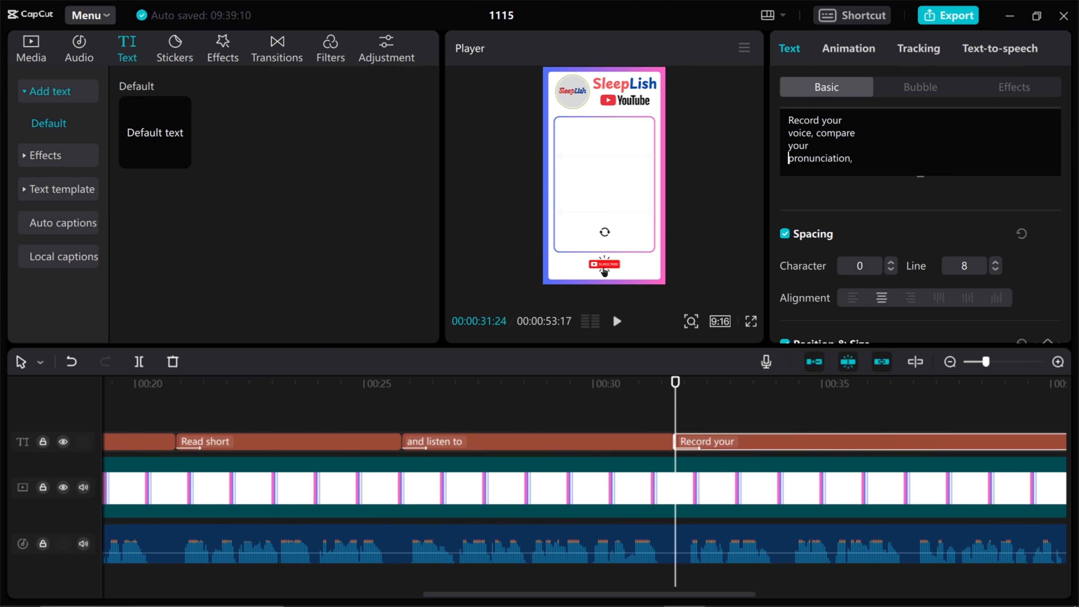
pyautogui.press('Return')
# Play the voiceover through the "Record your voice" phrase and trim that caption to end at 00:00:36:28
pyautogui.click(616, 322)
pyautogui.press('space')
pyautogui.moveTo(729, 595); pyautogui.dragTo(843, 599)
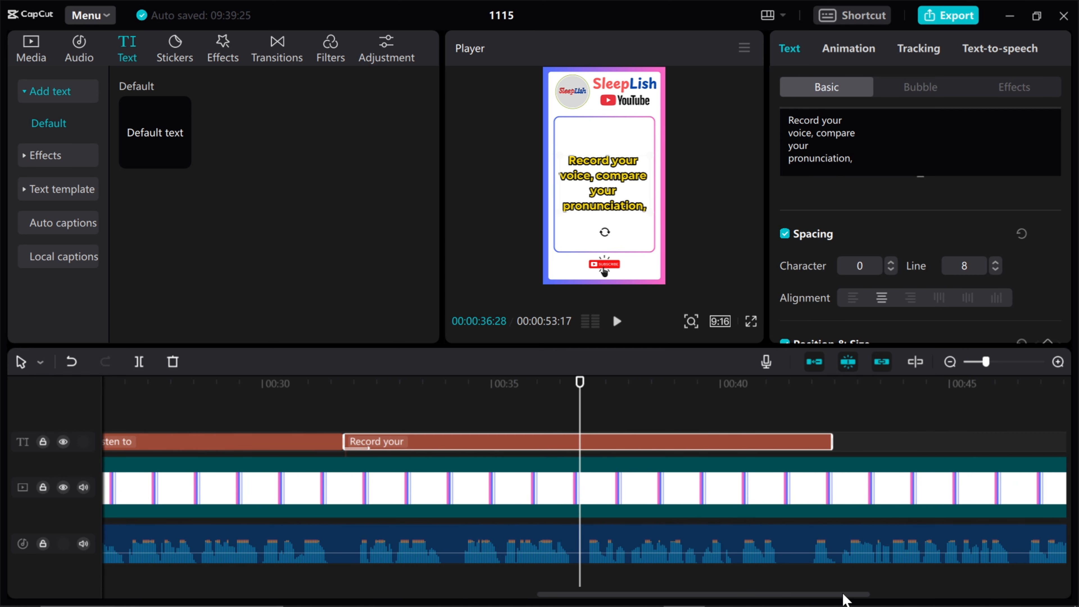
pyautogui.moveTo(831, 442); pyautogui.dragTo(581, 445)
# Paste a copy of the styled caption at 00:00:36:28 and replace its text with "and fix small mistakes step by step." from the script note
pyautogui.hotkey('ctrl', 'v')
pyautogui.hotkey('alt', 'Tab')
pyautogui.moveTo(640, 198); pyautogui.dragTo(823, 197)
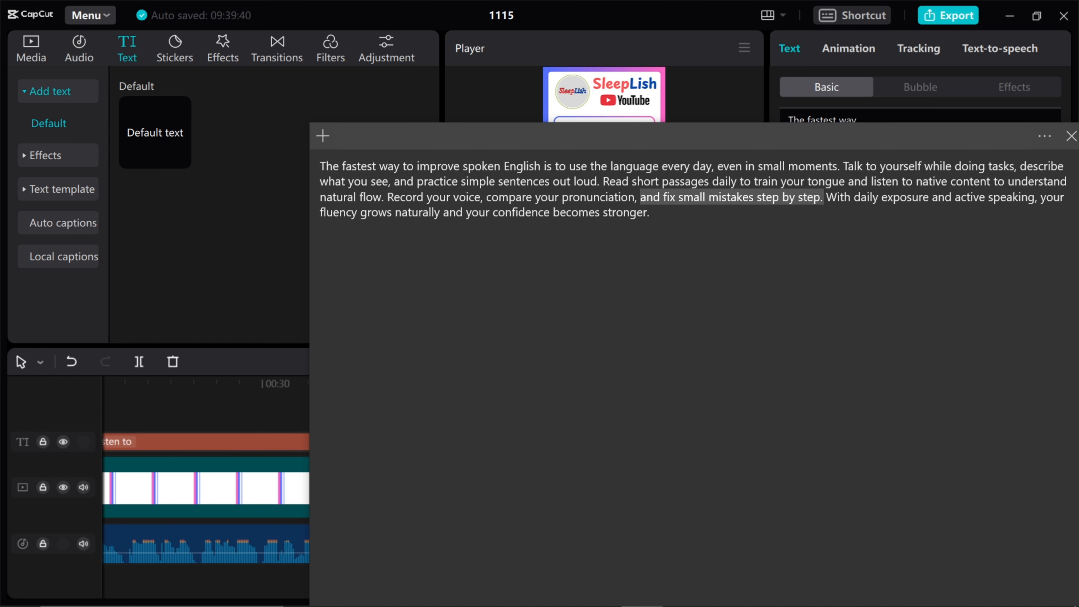
pyautogui.hotkey('ctrl', 'c')
pyautogui.hotkey('alt', 'Tab')
pyautogui.hotkey('ctrl', 'a')
pyautogui.hotkey('ctrl', 'v')
# Break the "and fix small mistakes step by step." caption into three lines and trim its end to the voiceover at 00:00:41:23
pyautogui.press('Return')
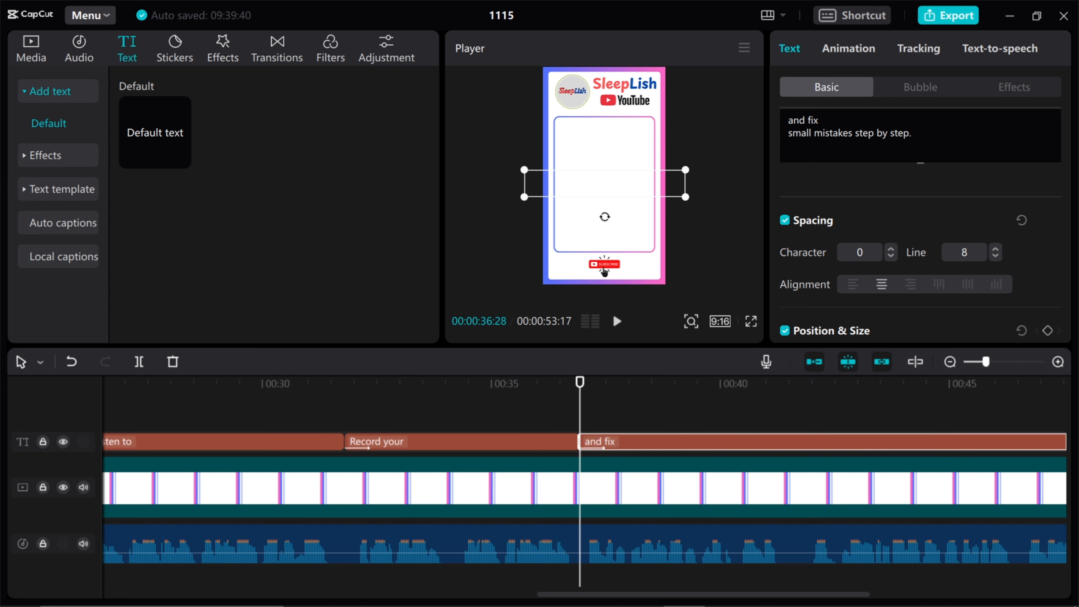
pyautogui.hotkey('ctrl', 'Right')
pyautogui.hotkey('ctrl', 'Right')
pyautogui.press('Return')
pyautogui.click(616, 321)
pyautogui.click(616, 321)
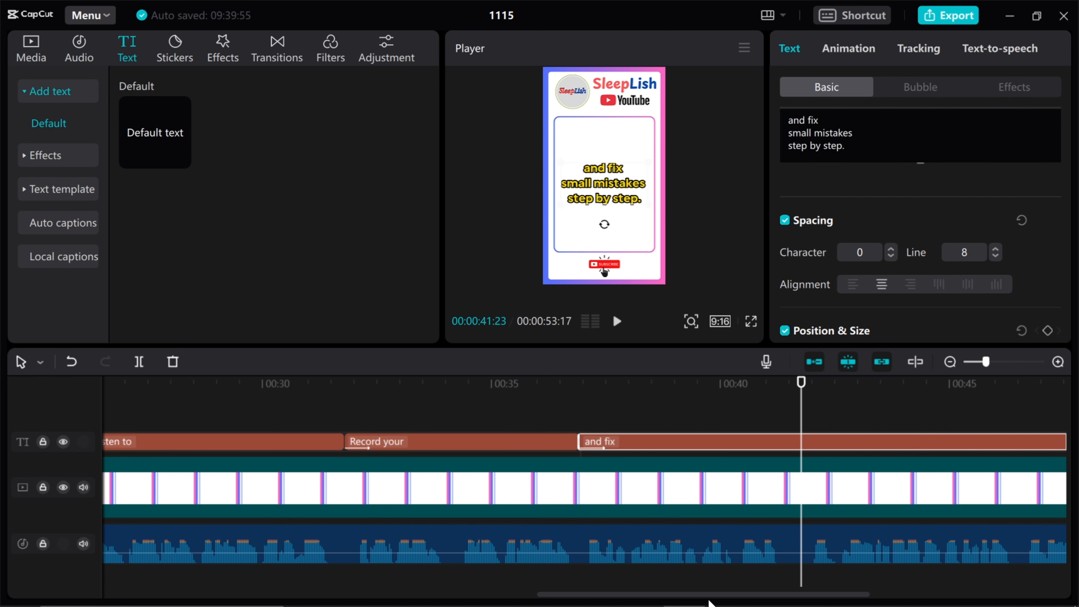
pyautogui.moveTo(710, 600); pyautogui.dragTo(831, 599)
pyautogui.moveTo(764, 442); pyautogui.dragTo(518, 444)
# Paste another caption copy at 00:00:41:23 and replace its text with "With daily exposure and active speaking," from the script note
pyautogui.hotkey('ctrl', 'v')
pyautogui.hotkey('alt', 'Tab')
pyautogui.moveTo(827, 198); pyautogui.dragTo(1036, 197)
pyautogui.hotkey('ctrl', 'c')
pyautogui.hotkey('alt', 'Tab')
pyautogui.click(837, 173)
pyautogui.hotkey('ctrl', 'a')
pyautogui.hotkey('ctrl', 'v')
# Break the "With daily exposure and active speaking," caption into three lines and trim its end to the voiceover at 00:00:46:13
pyautogui.press('Return')
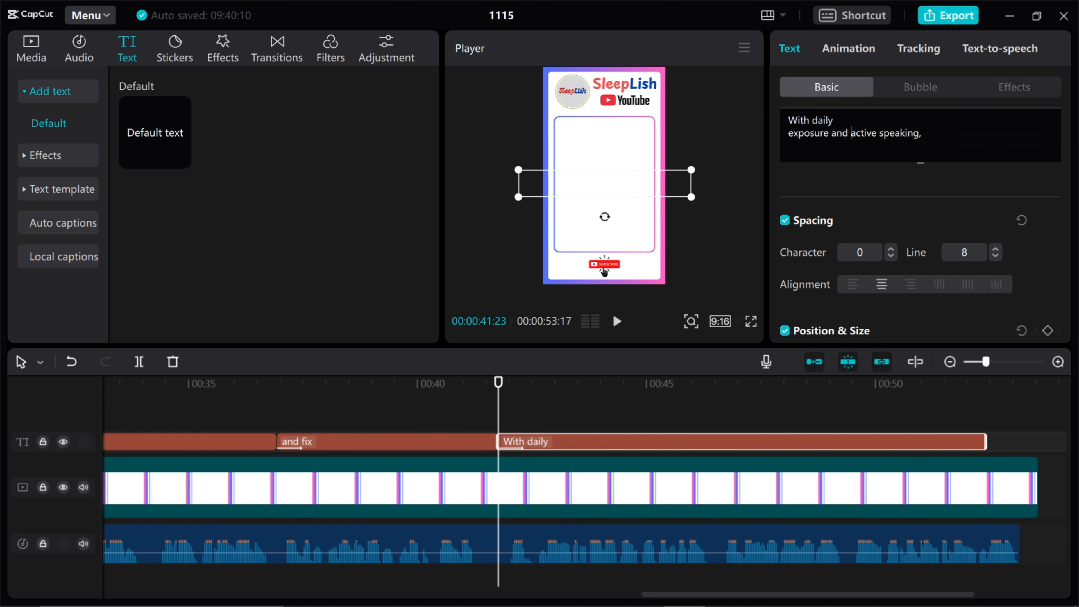
pyautogui.hotkey('ctrl', 'Right')
pyautogui.hotkey('ctrl', 'Right')
pyautogui.press('Return')
pyautogui.click(617, 322)
pyautogui.moveTo(985, 442); pyautogui.dragTo(711, 467)
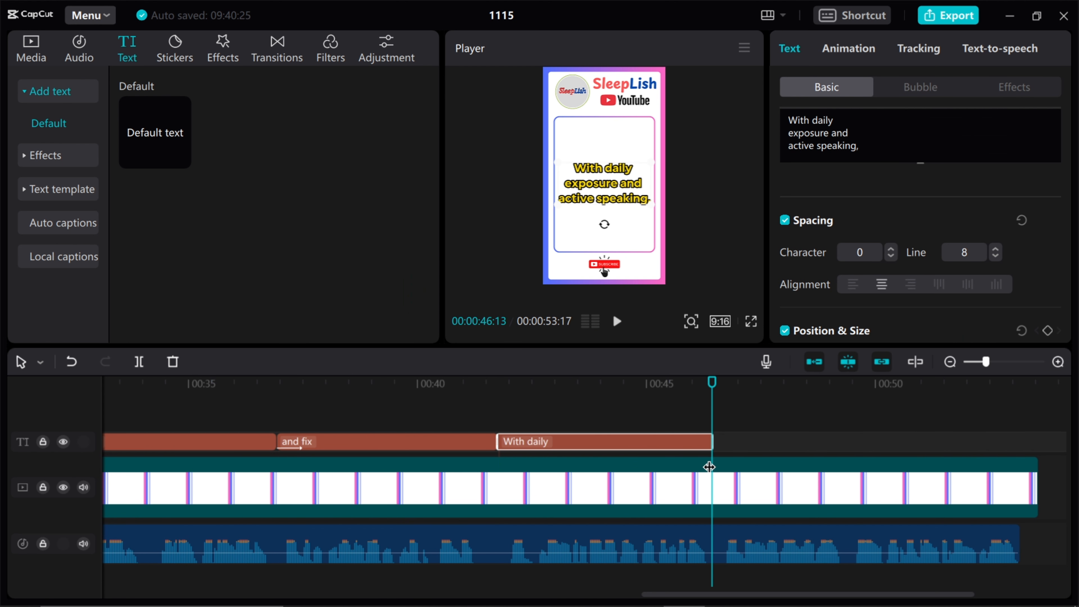
# Paste a caption copy at 00:00:46:13 and replace its text with "your fluency grows naturally and your confidence becomes stronger." from the script note
pyautogui.hotkey('ctrl', 'v')
pyautogui.hotkey('alt', 'Tab')
pyautogui.moveTo(1040, 197); pyautogui.dragTo(654, 212)
pyautogui.hotkey('ctrl', 'c')
pyautogui.hotkey('alt', 'Tab')
pyautogui.hotkey('ctrl', 'a')
pyautogui.hotkey('ctrl', 'v')
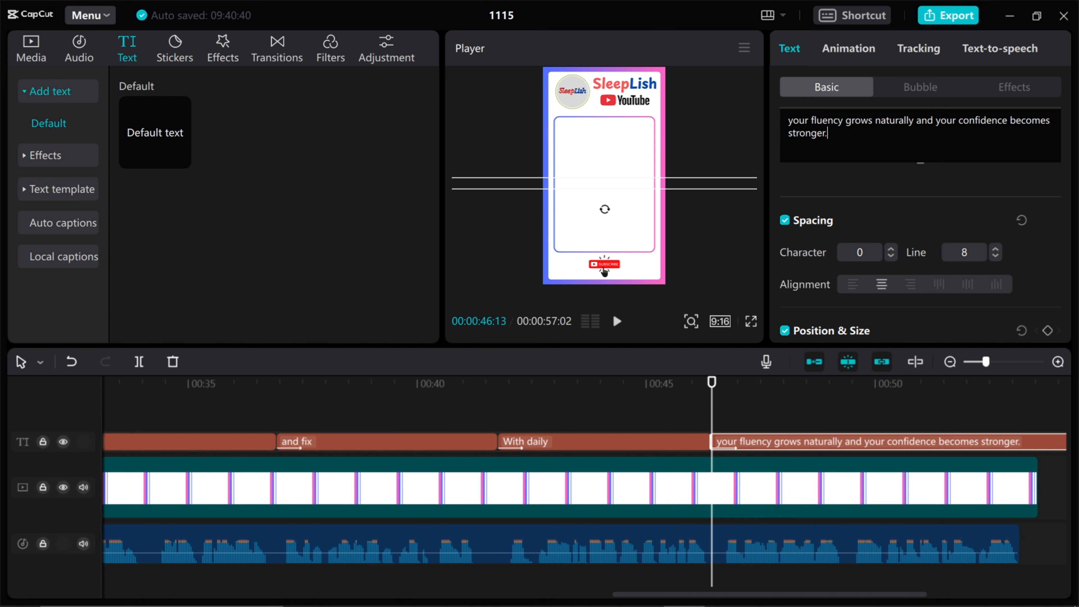
# Break the final caption into six lines: "your fluency", "grows naturally", "and your", "confidence", "becomes", "stronger."
pyautogui.press('Return')
pyautogui.hotkey('ctrl', 'Right')
pyautogui.hotkey('ctrl', 'Right')
pyautogui.press('Return')
pyautogui.hotkey('ctrl', 'Right')
pyautogui.hotkey('ctrl', 'Right')
pyautogui.press('Return')
pyautogui.hotkey('ctrl', 'Right')
pyautogui.press('Return')
pyautogui.hotkey('ctrl', 'Right')
pyautogui.press('Return')
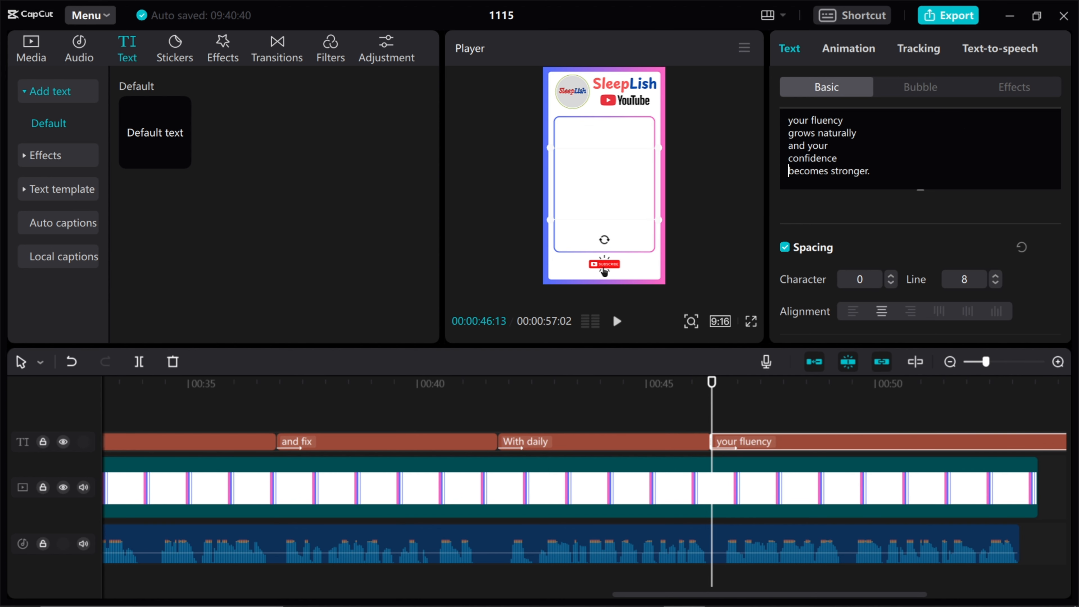
# Play the rest of the voiceover and trim the final caption and the background image to end together at 00:00:53:12
pyautogui.click(616, 322)
pyautogui.click(617, 321)
pyautogui.click(617, 321)
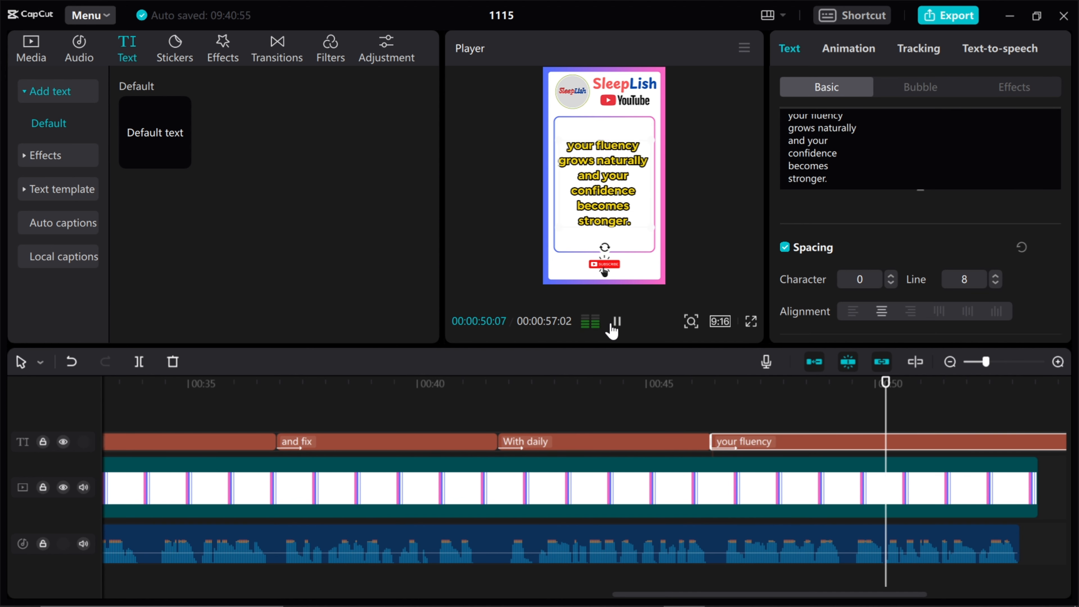
pyautogui.click(617, 322)
pyautogui.moveTo(662, 595); pyautogui.dragTo(798, 595)
pyautogui.moveTo(608, 465); pyautogui.dragTo(609, 466)
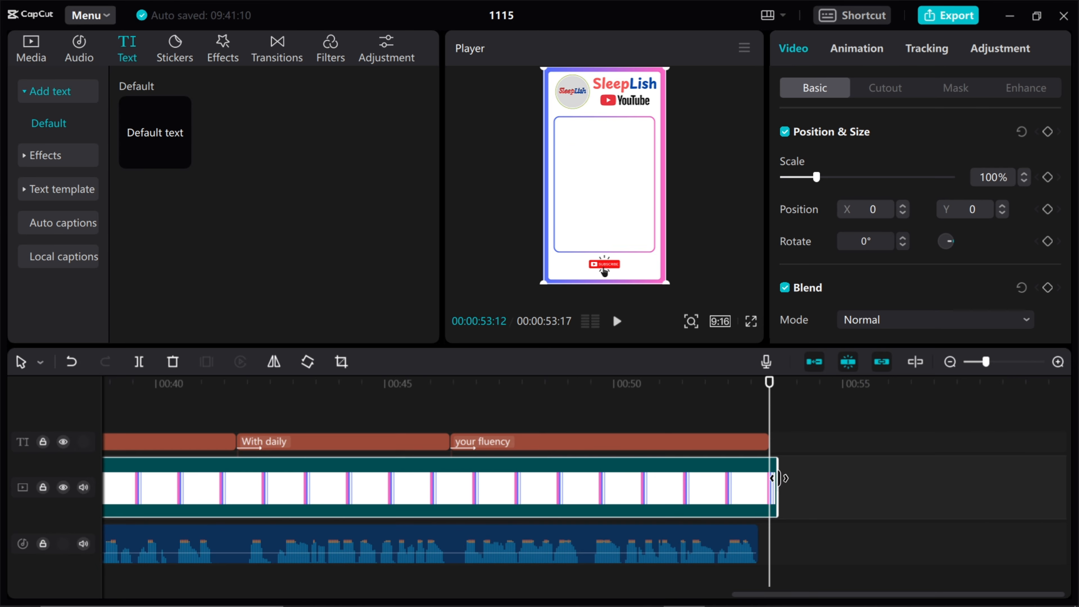
pyautogui.moveTo(779, 477); pyautogui.dragTo(769, 475)
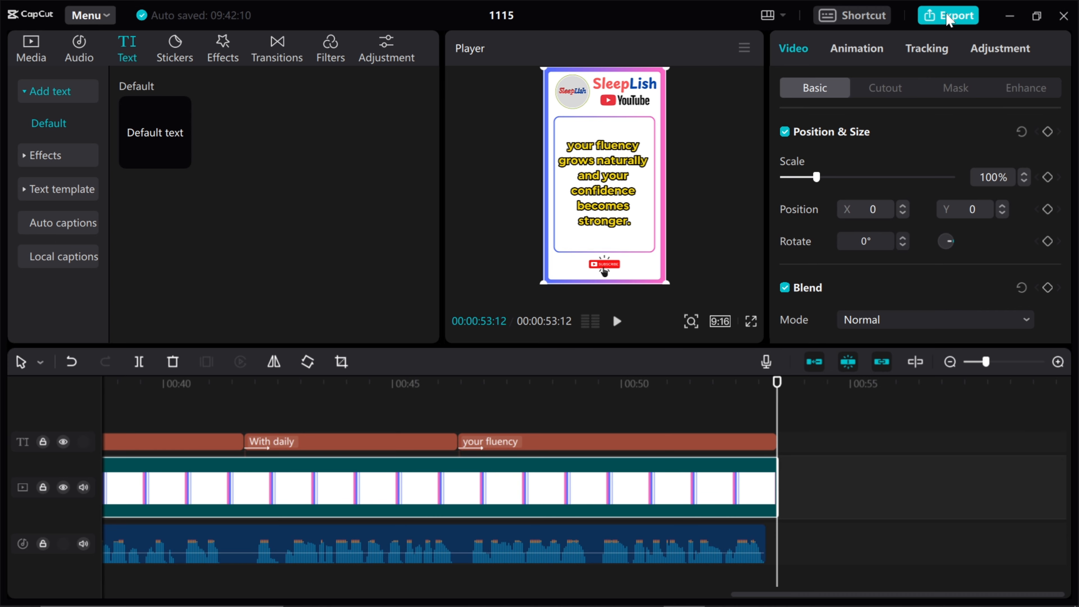
# Export the video with the title "How to learn English fast"
pyautogui.click(948, 19)
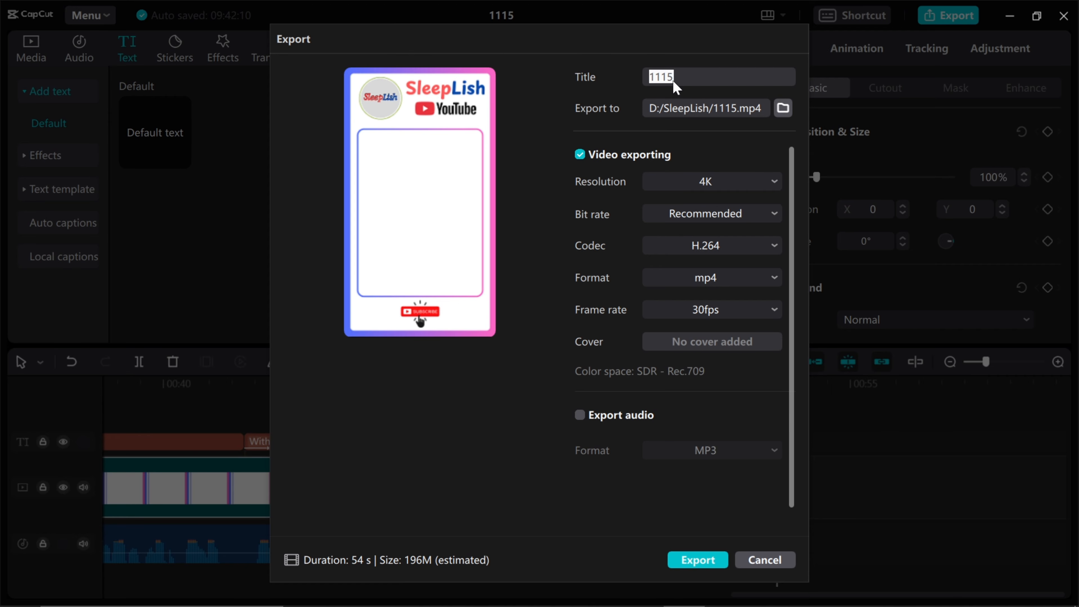
pyautogui.press('BackSpace')
pyautogui.write('Le')
pyautogui.press('BackSpace')
pyautogui.press('BackSpace')
pyautogui.write('How to learn English fast')
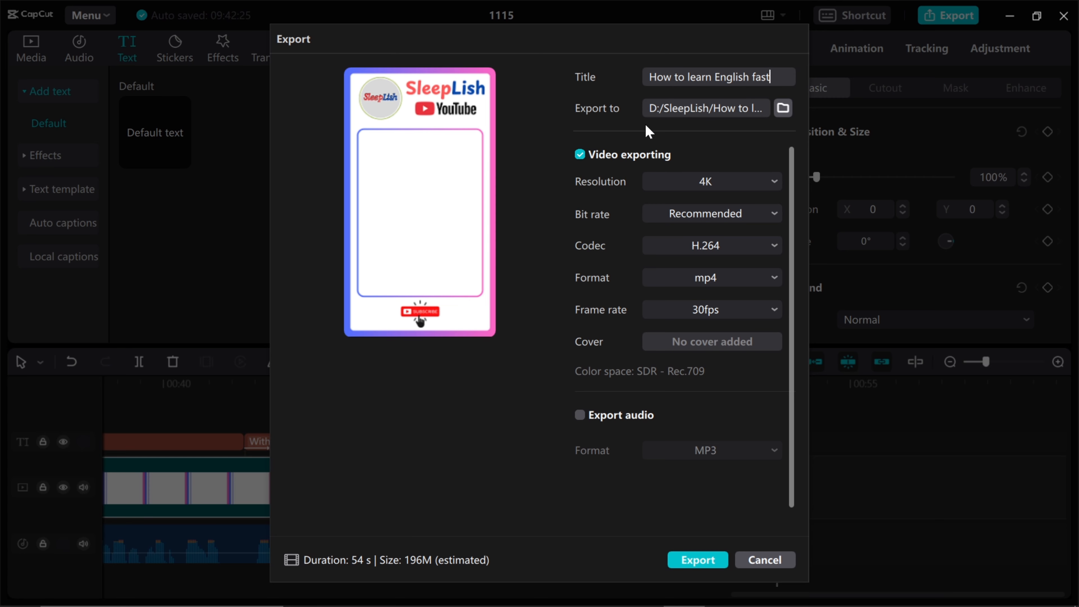
pyautogui.click(695, 561)
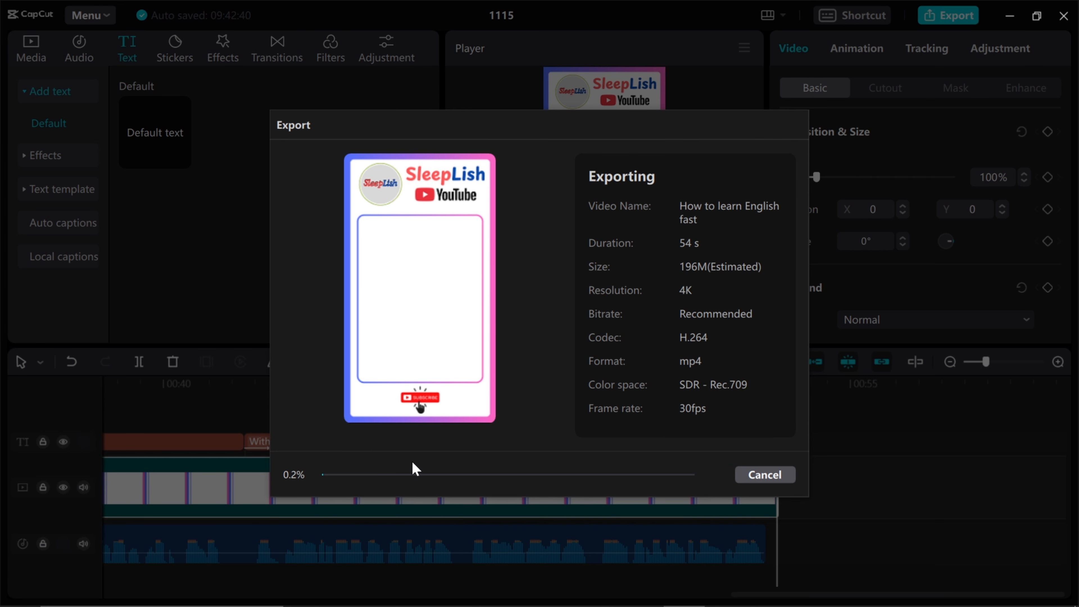